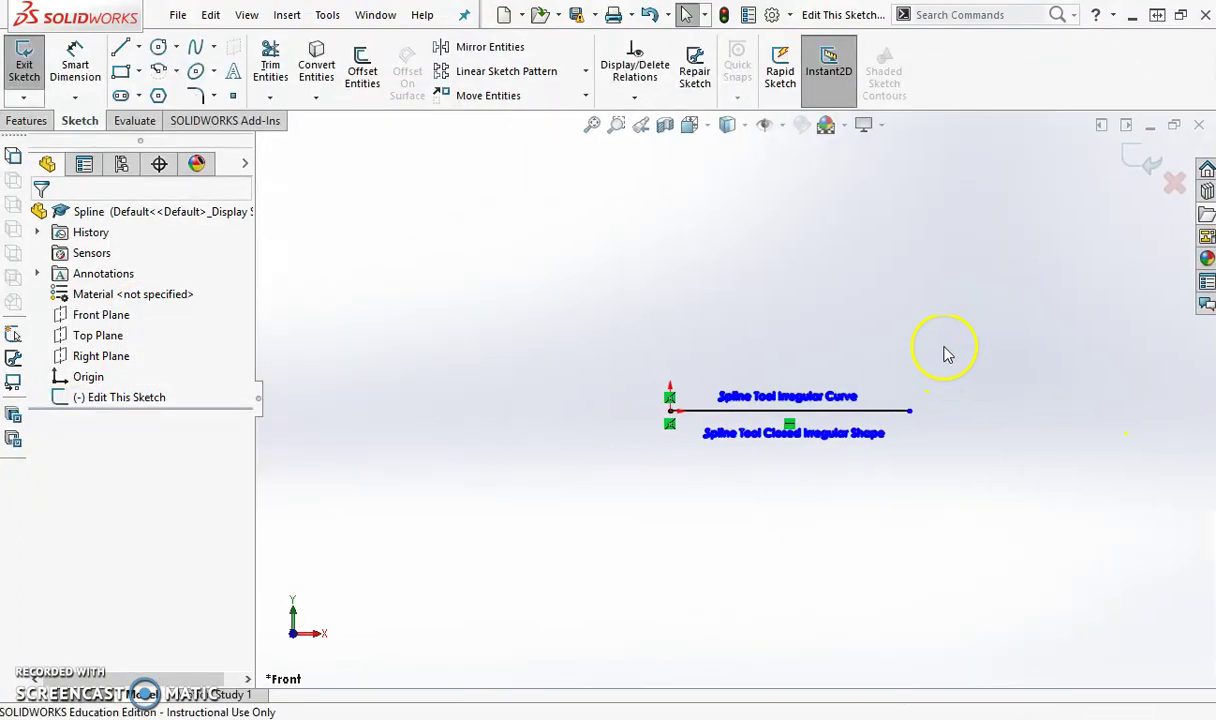
Draw an open, wavy four-point spline above the "Spline Tool Irregular Curve" text
{"action": "scroll", "coordinate": [955, 323], "scroll_direction": "down", "scroll_amount": 4}
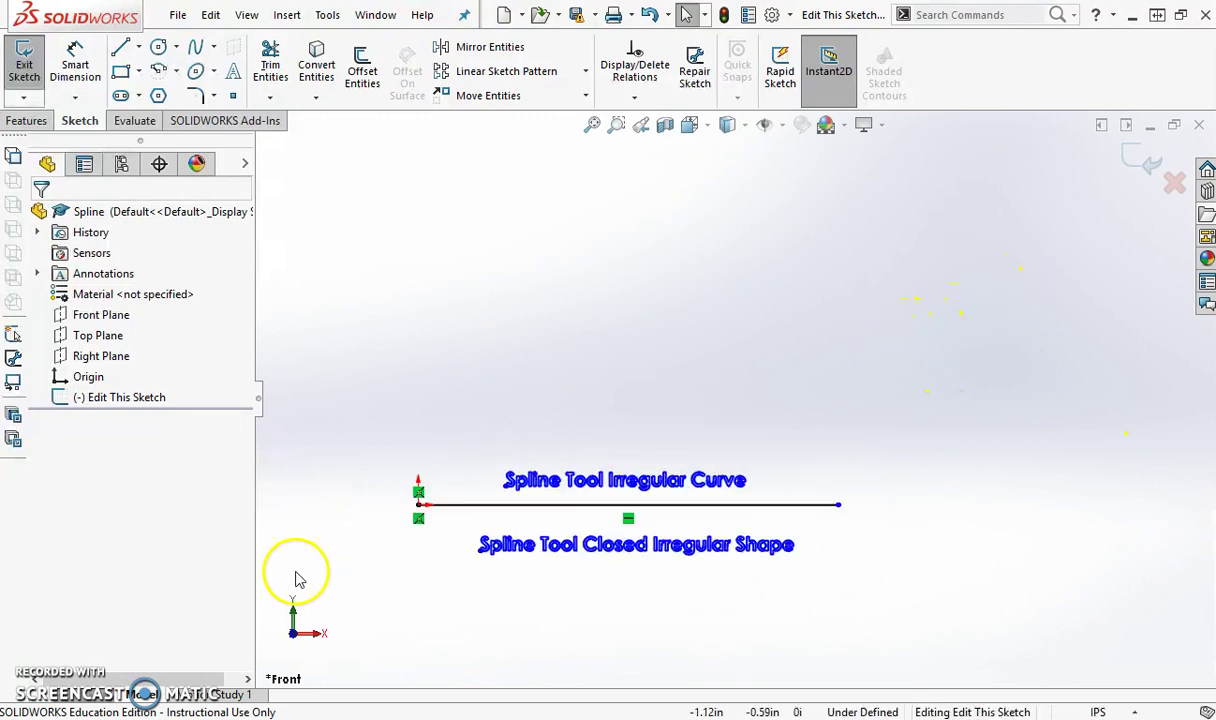
{"action": "scroll", "coordinate": [300, 572], "scroll_direction": "up", "scroll_amount": 1}
{"action": "scroll", "coordinate": [496, 529], "scroll_direction": "down", "scroll_amount": 1}
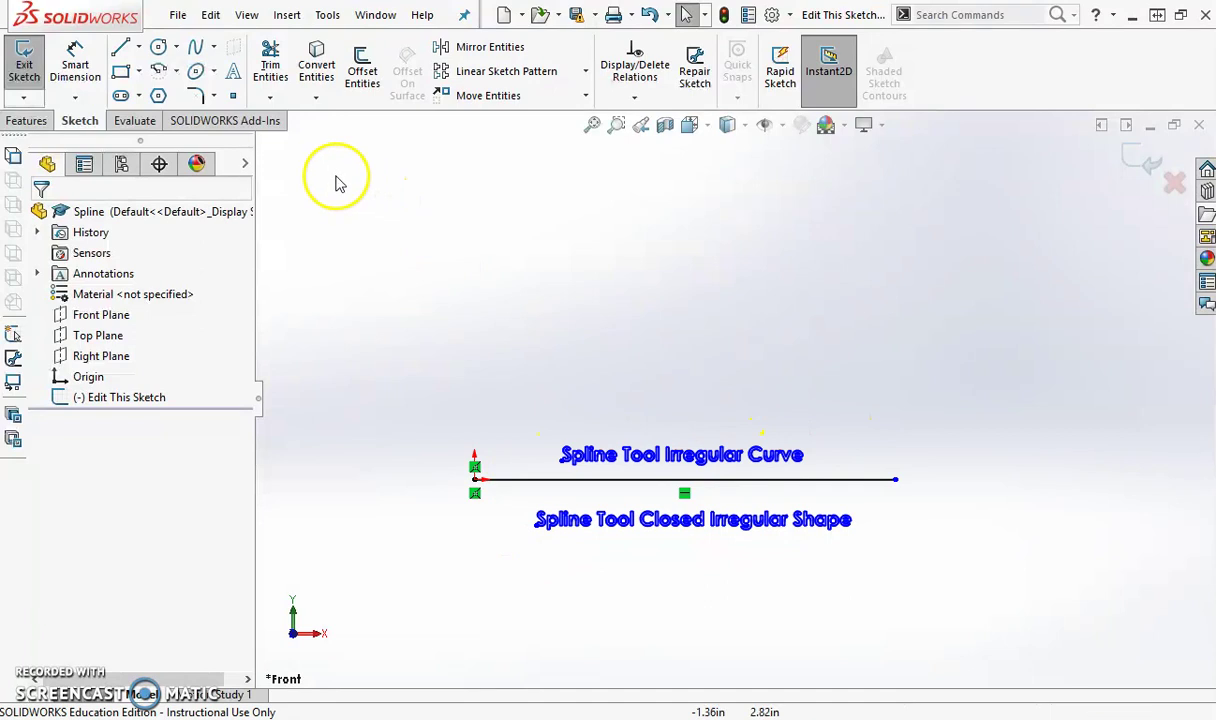
{"action": "left_click", "coordinate": [218, 48]}
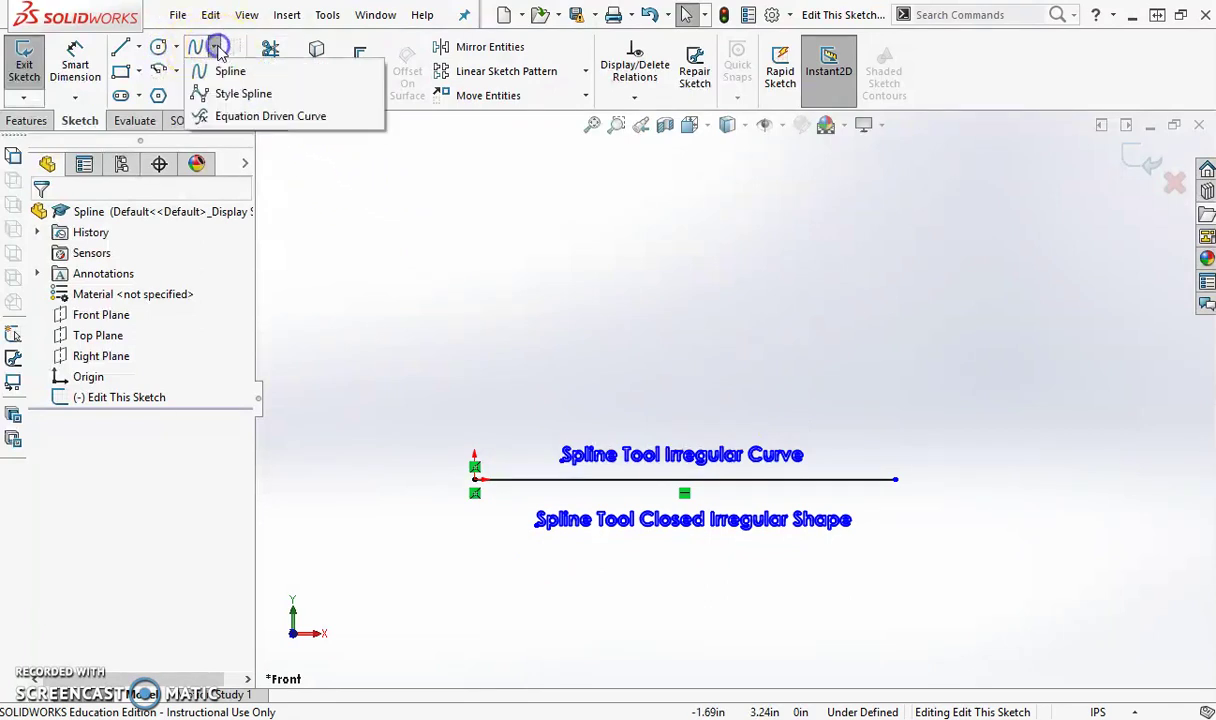
{"action": "left_click", "coordinate": [275, 74]}
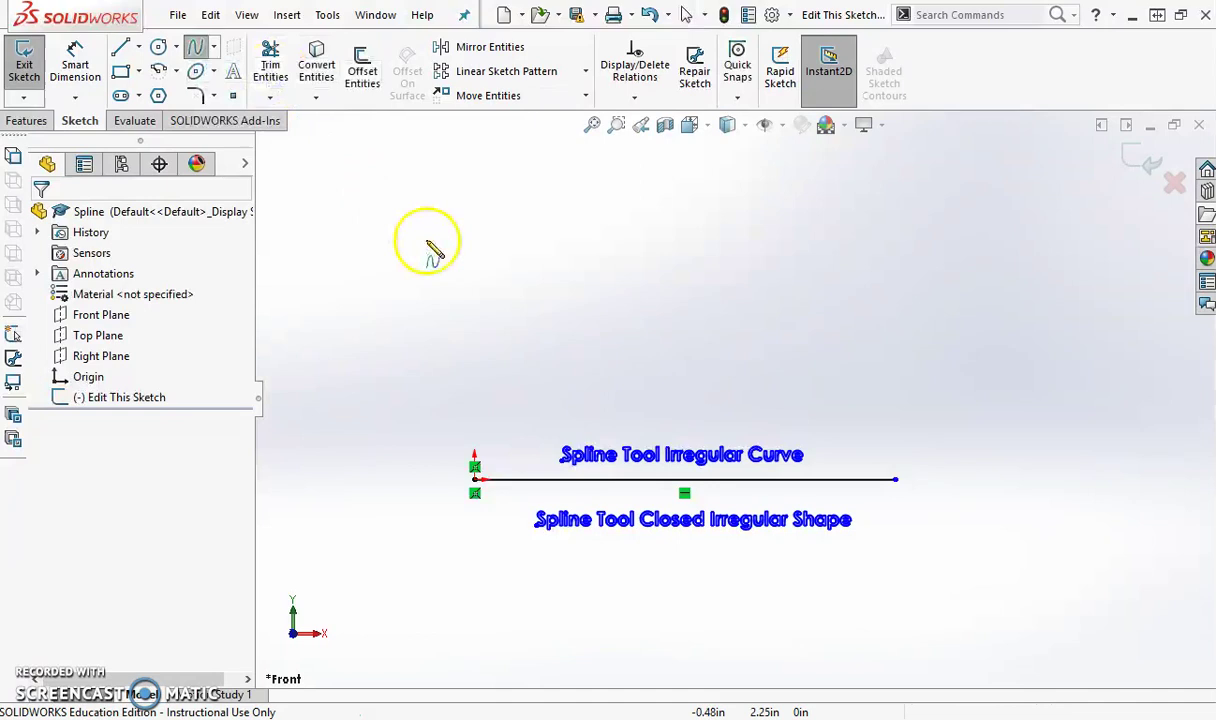
{"action": "left_click", "coordinate": [408, 360]}
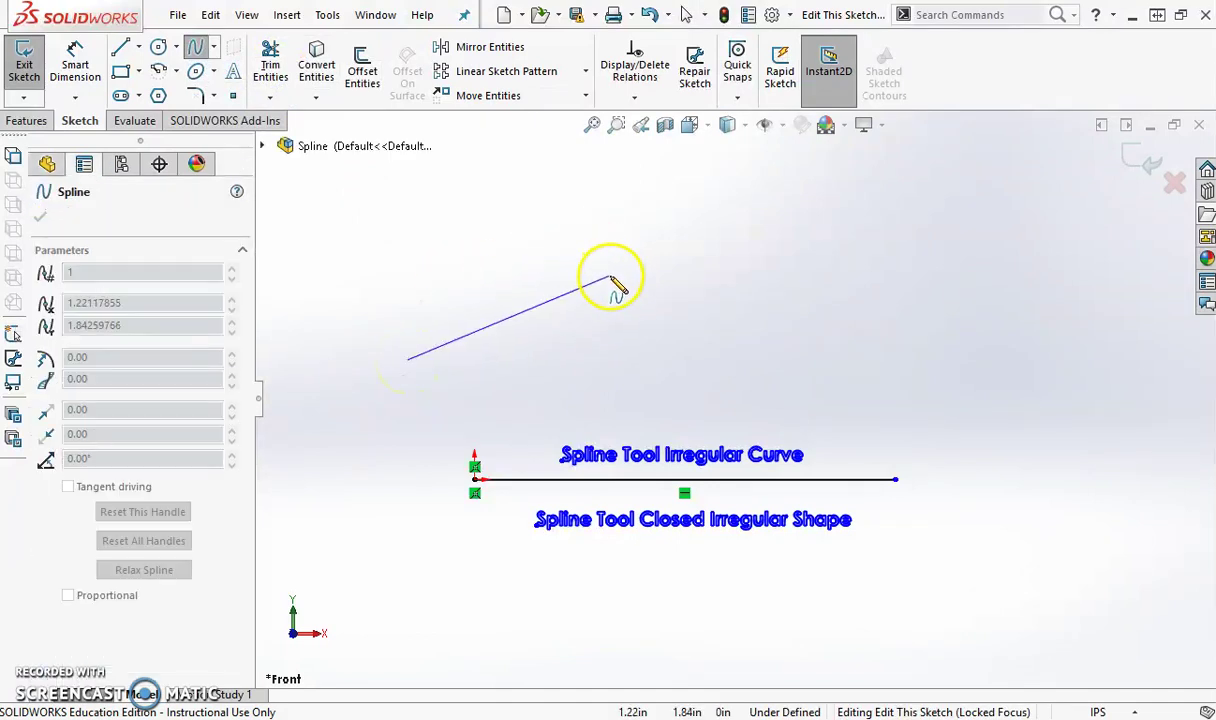
{"action": "left_click", "coordinate": [610, 274]}
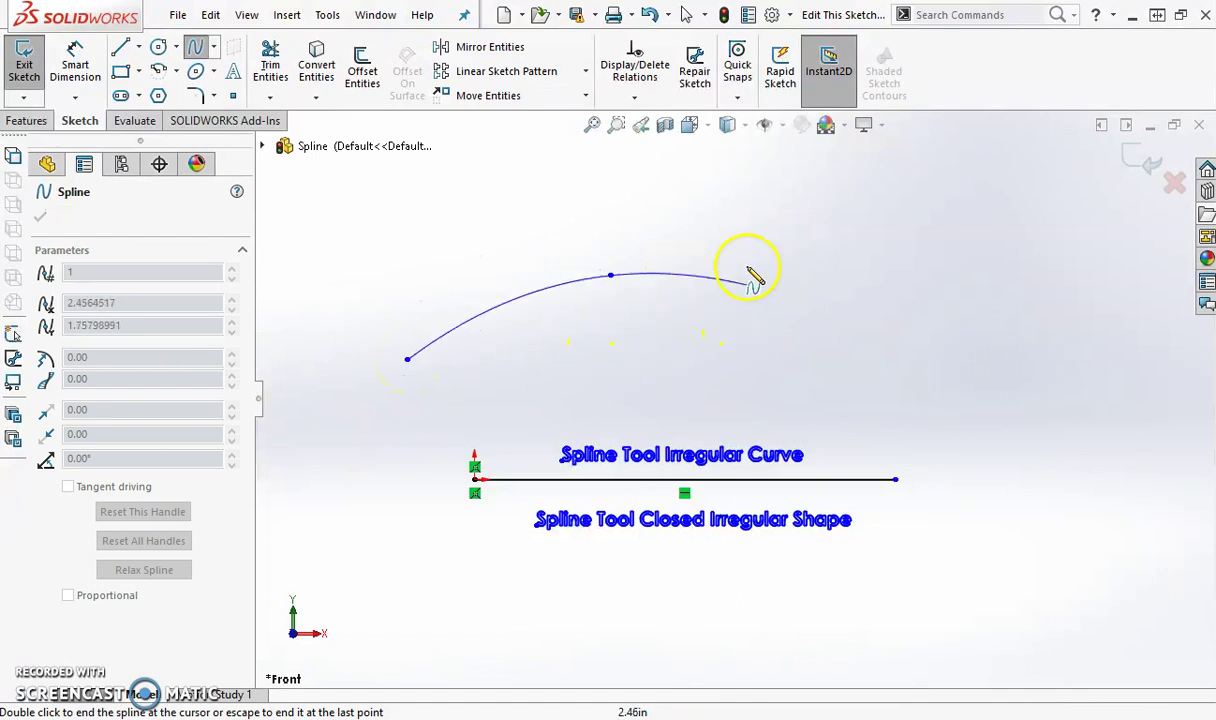
{"action": "left_click", "coordinate": [674, 359]}
{"action": "left_click", "coordinate": [851, 278]}
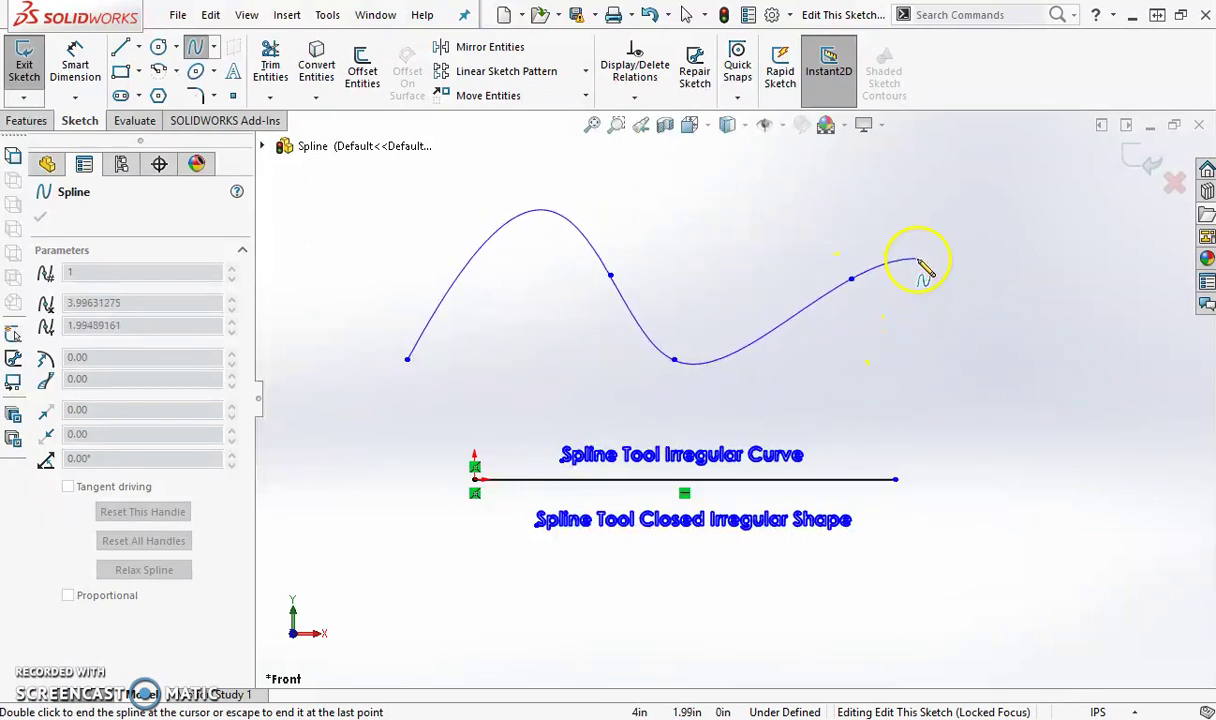
{"action": "key", "text": "Escape"}
{"action": "scroll", "coordinate": [711, 407], "scroll_direction": "up", "scroll_amount": 2}
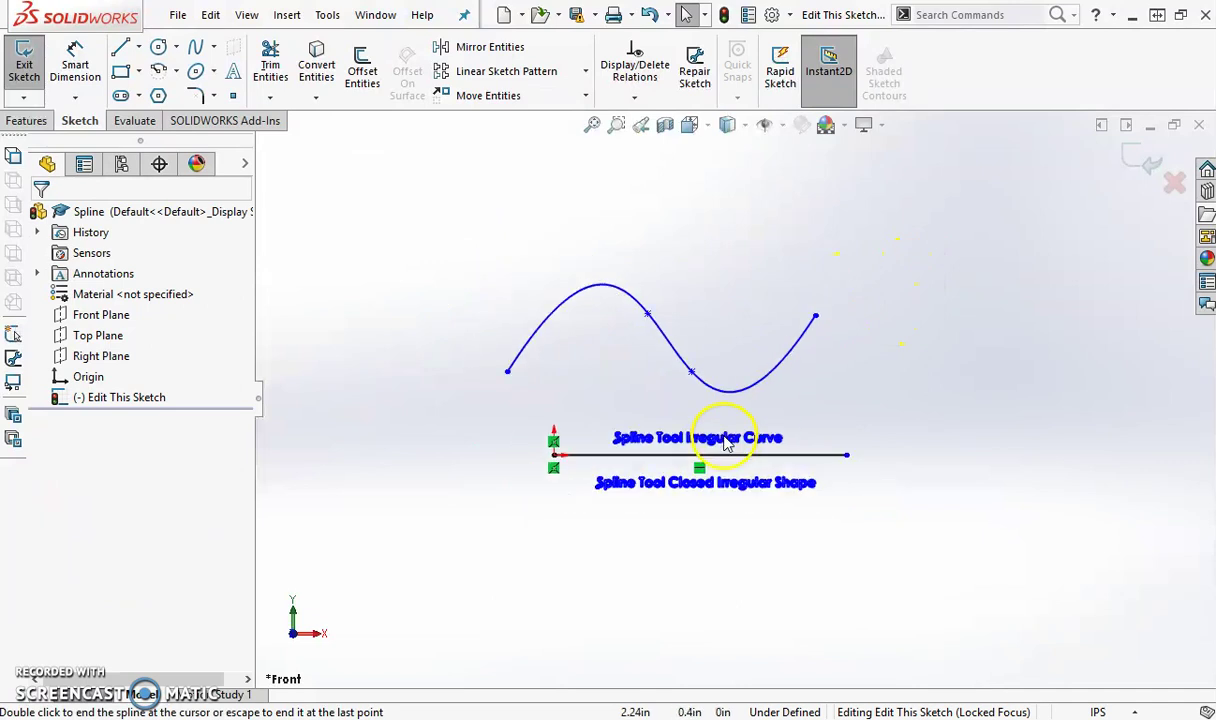
Draw a five-point zigzag spline below the "Spline Tool Closed Irregular Shape" text as the upper outline of an irregular shape
{"action": "scroll", "coordinate": [735, 580], "scroll_direction": "down", "scroll_amount": 4}
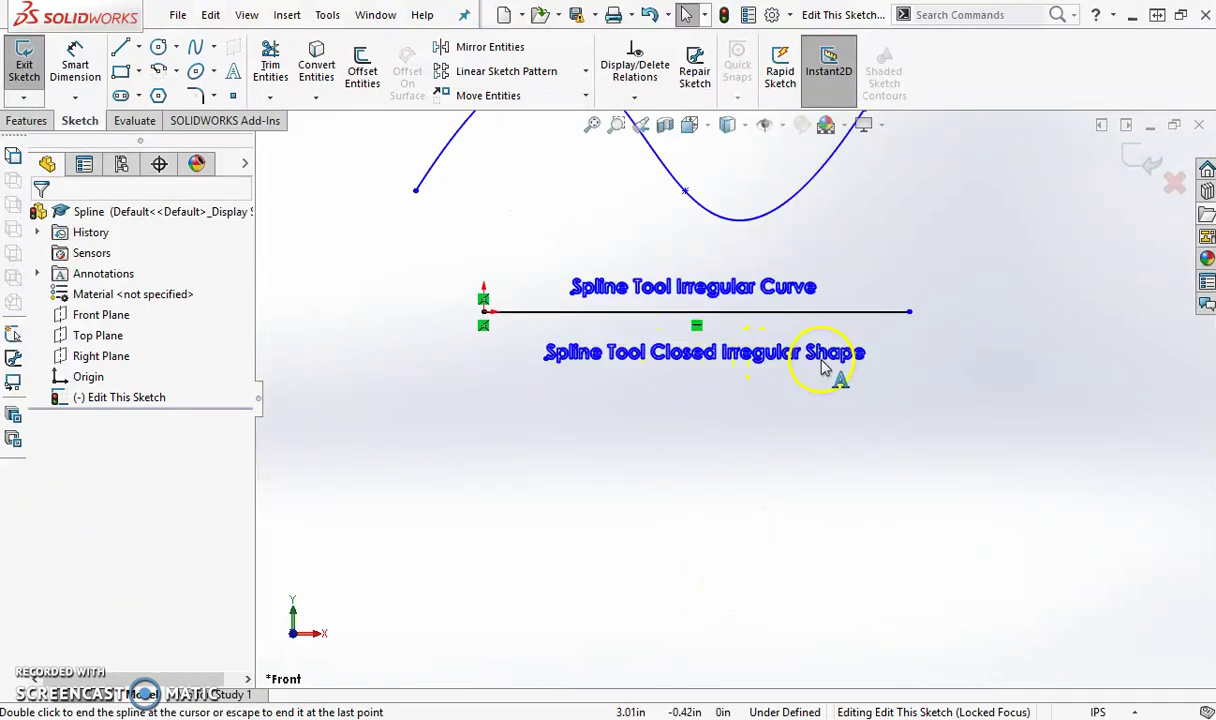
{"action": "left_click", "coordinate": [195, 52]}
{"action": "left_click", "coordinate": [400, 522]}
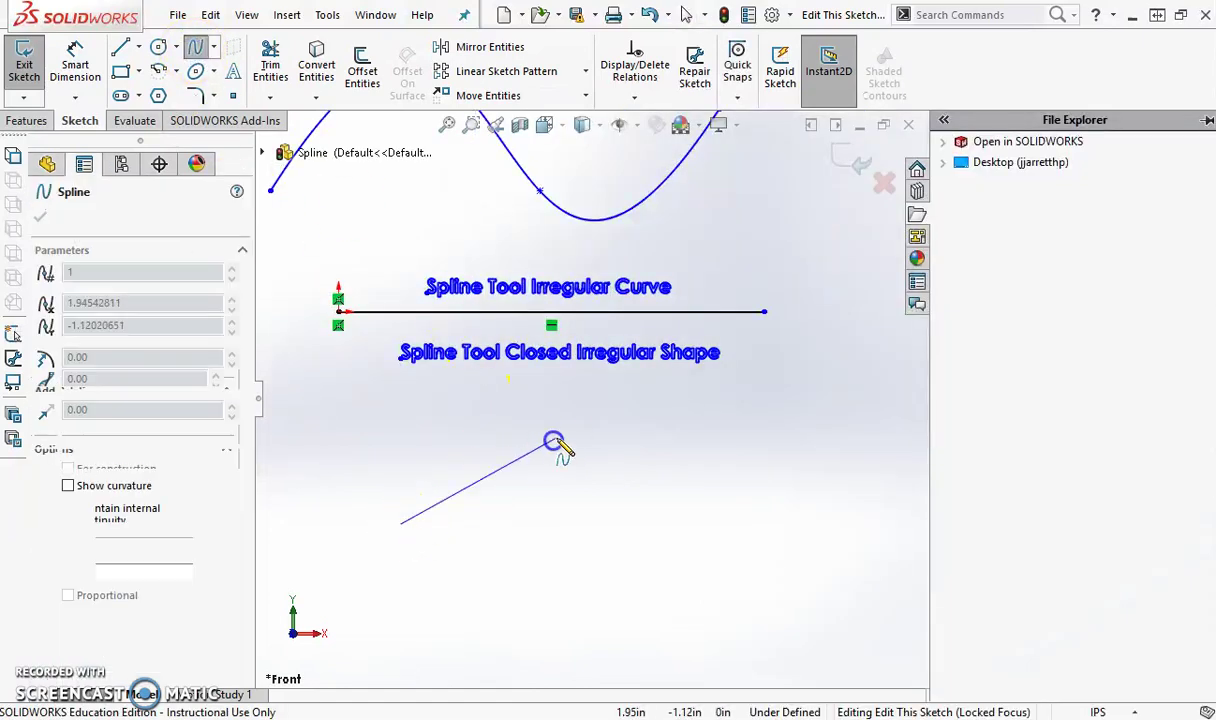
{"action": "left_click", "coordinate": [558, 437]}
{"action": "left_click", "coordinate": [559, 564]}
{"action": "left_click", "coordinate": [679, 513]}
{"action": "left_click", "coordinate": [551, 664]}
Draw a three-point spline for the lower outline, ending on the start point of the zigzag spline
{"action": "left_click", "coordinate": [508, 641]}
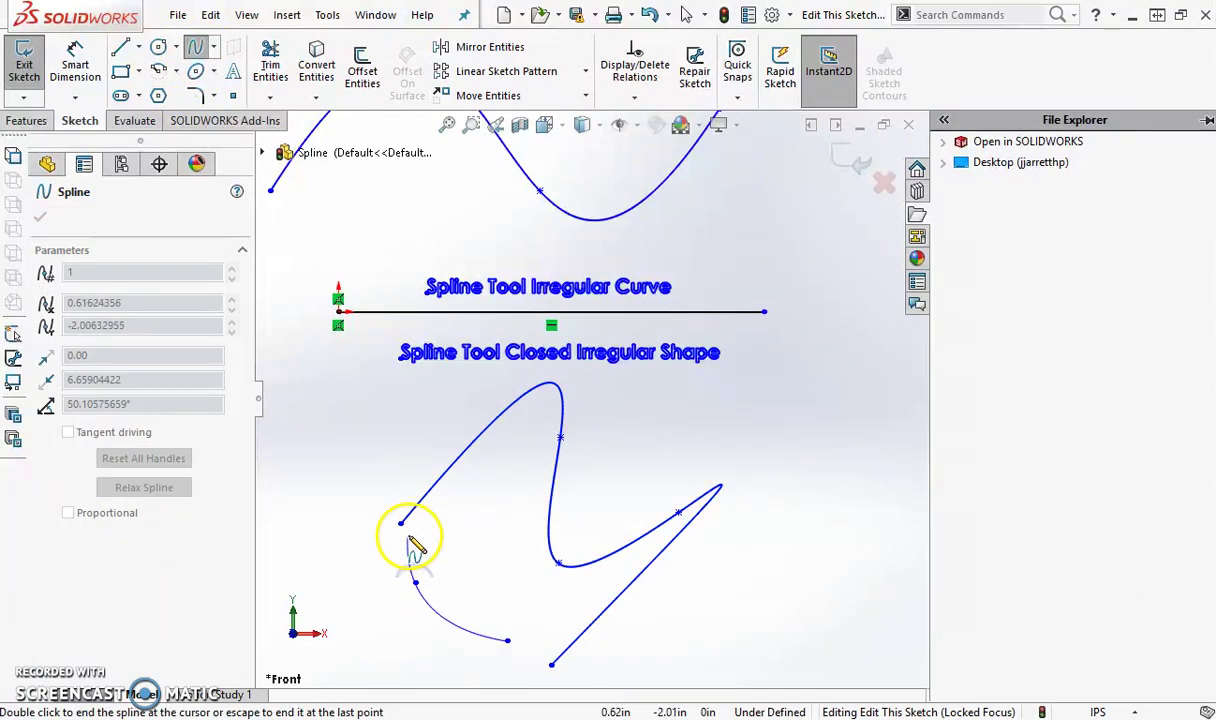
{"action": "left_click", "coordinate": [400, 525]}
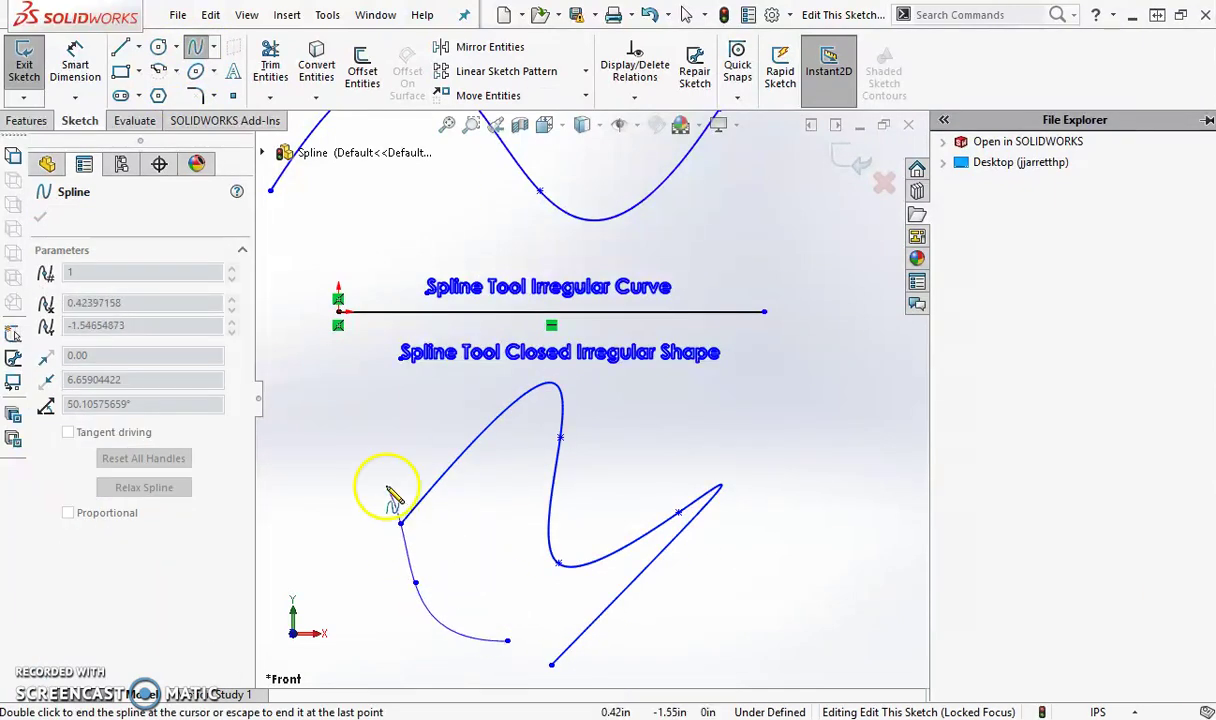
{"action": "key", "text": "Escape"}
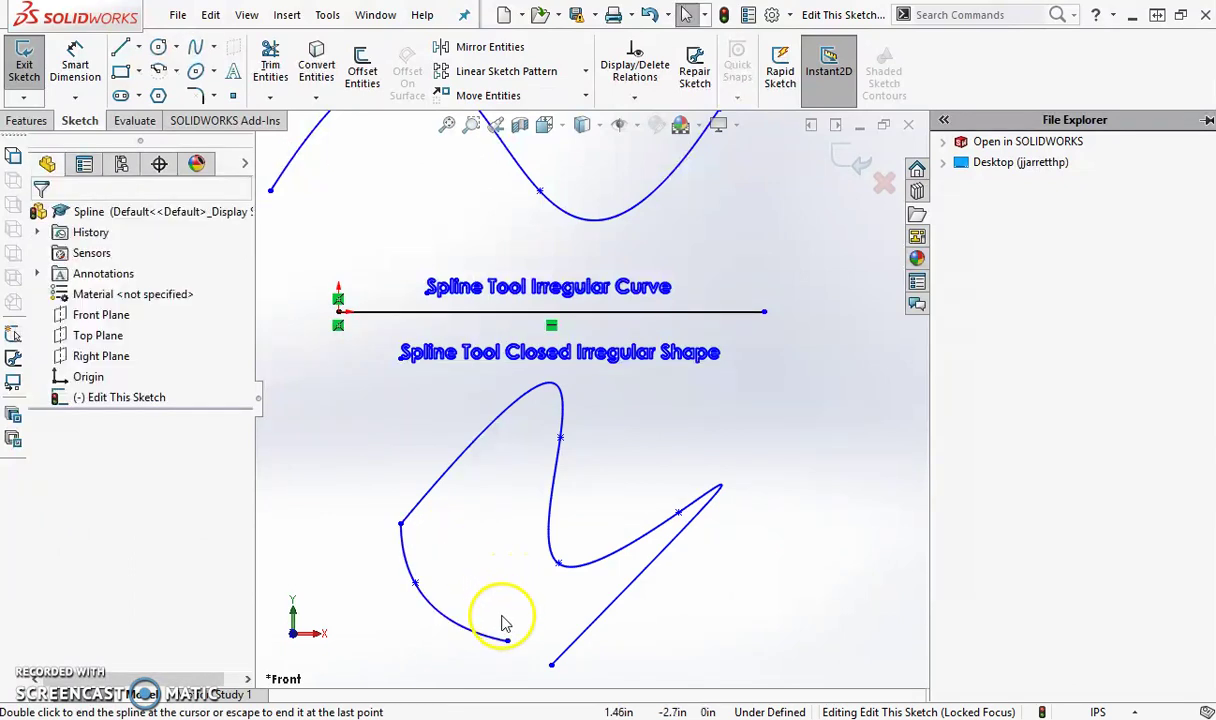
Move the zigzag spline's free end outward and join the lower spline's free end to it, closing the irregular shape
{"action": "scroll", "coordinate": [499, 618], "scroll_direction": "up", "scroll_amount": 4}
{"action": "scroll", "coordinate": [500, 504], "scroll_direction": "down", "scroll_amount": 1}
{"action": "scroll", "coordinate": [562, 481], "scroll_direction": "down", "scroll_amount": 2}
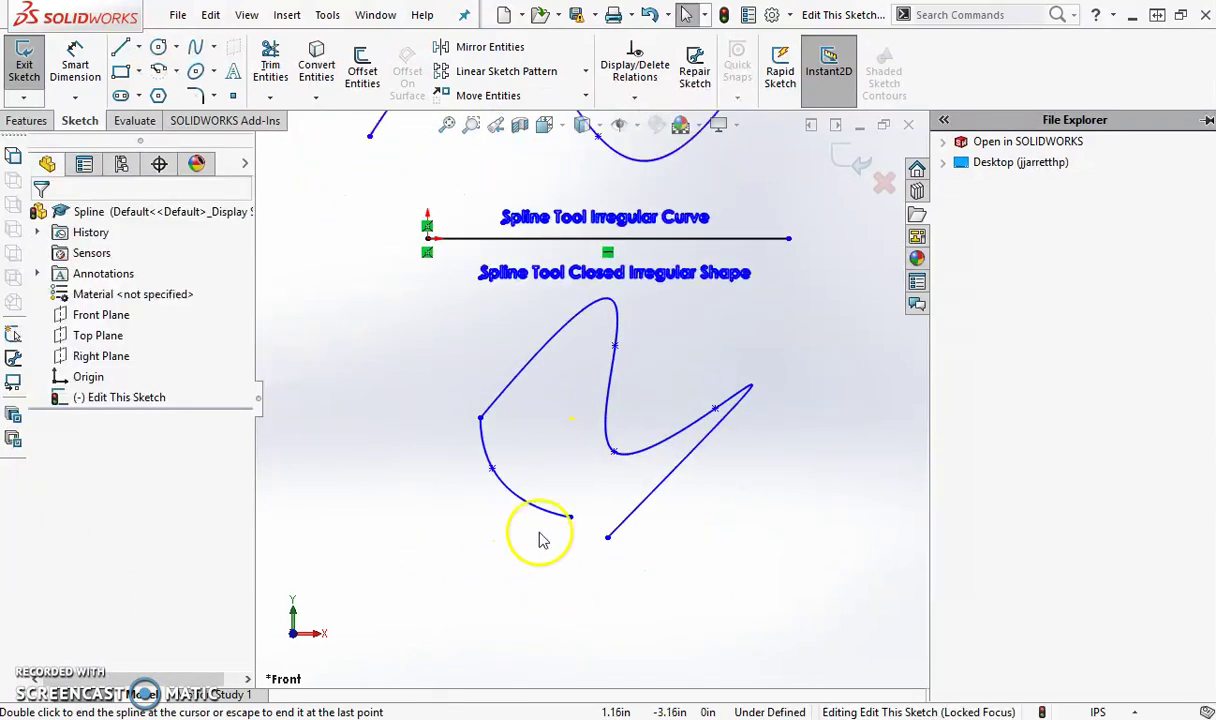
{"action": "left_click", "coordinate": [598, 540]}
{"action": "left_click_drag", "start_coordinate": [596, 543], "coordinate": [675, 542]}
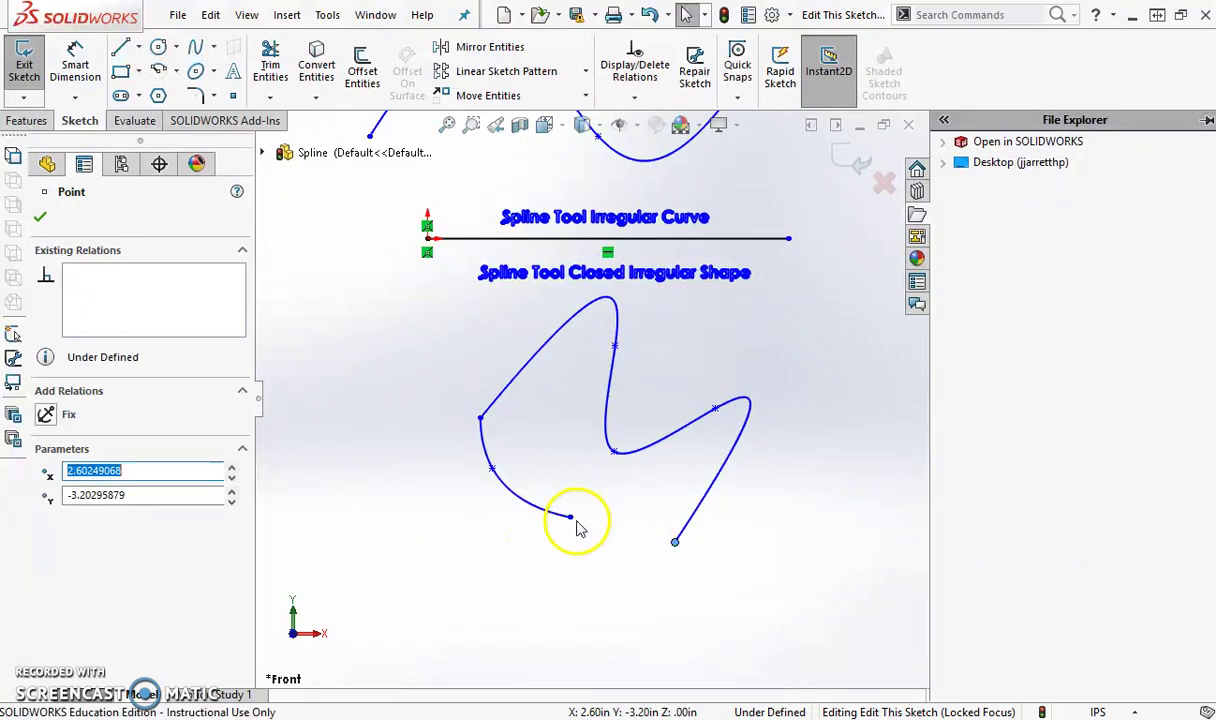
{"action": "left_click_drag", "start_coordinate": [570, 514], "coordinate": [675, 544]}
Reshape the closed outline by moving its leftmost corner and the inner spline point slightly upward
{"action": "left_click", "coordinate": [537, 463]}
{"action": "left_click_drag", "start_coordinate": [482, 420], "coordinate": [494, 395]}
{"action": "mouse_move", "coordinate": [614, 452]}
{"action": "left_mouse_down"}
{"action": "mouse_move", "coordinate": [635, 440]}
{"action": "mouse_move", "coordinate": [612, 406]}
{"action": "mouse_move", "coordinate": [598, 425]}
{"action": "mouse_move", "coordinate": [617, 432]}
{"action": "left_mouse_up"}
Try to add a Smart Dimension to the upper spline of the closed shape
{"action": "left_click", "coordinate": [90, 78]}
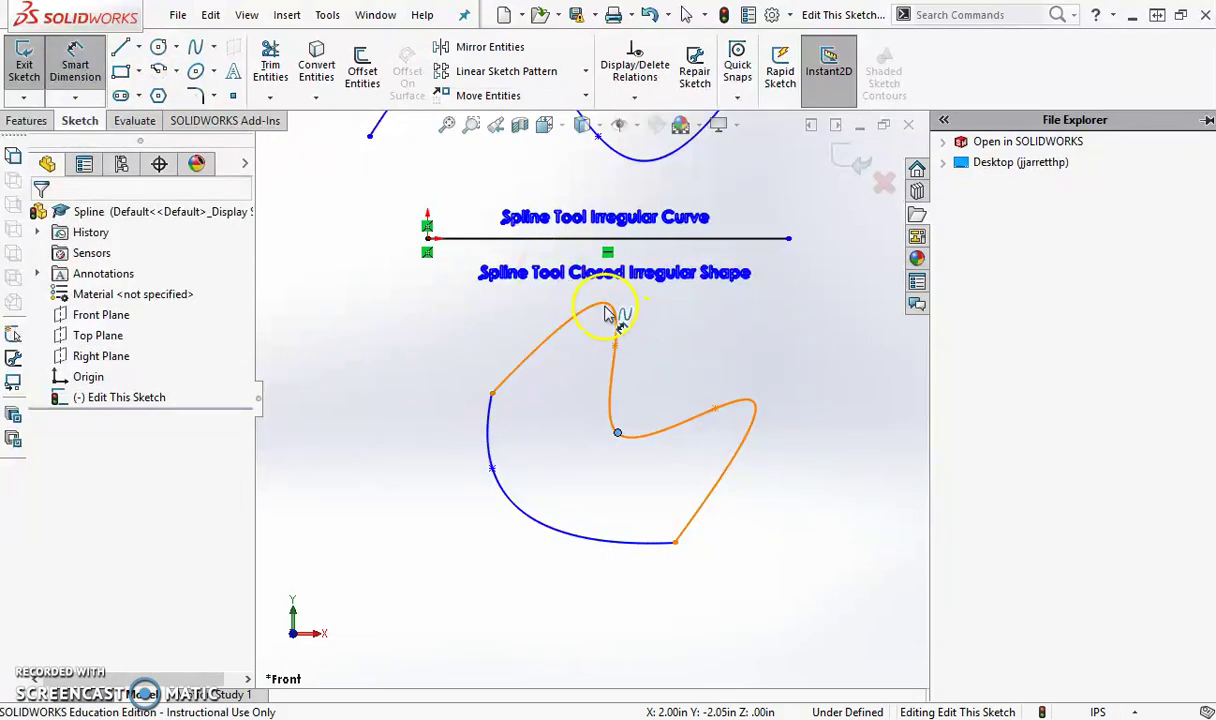
{"action": "left_click", "coordinate": [672, 324]}
{"action": "left_click", "coordinate": [604, 307]}
{"action": "left_click", "coordinate": [562, 332]}
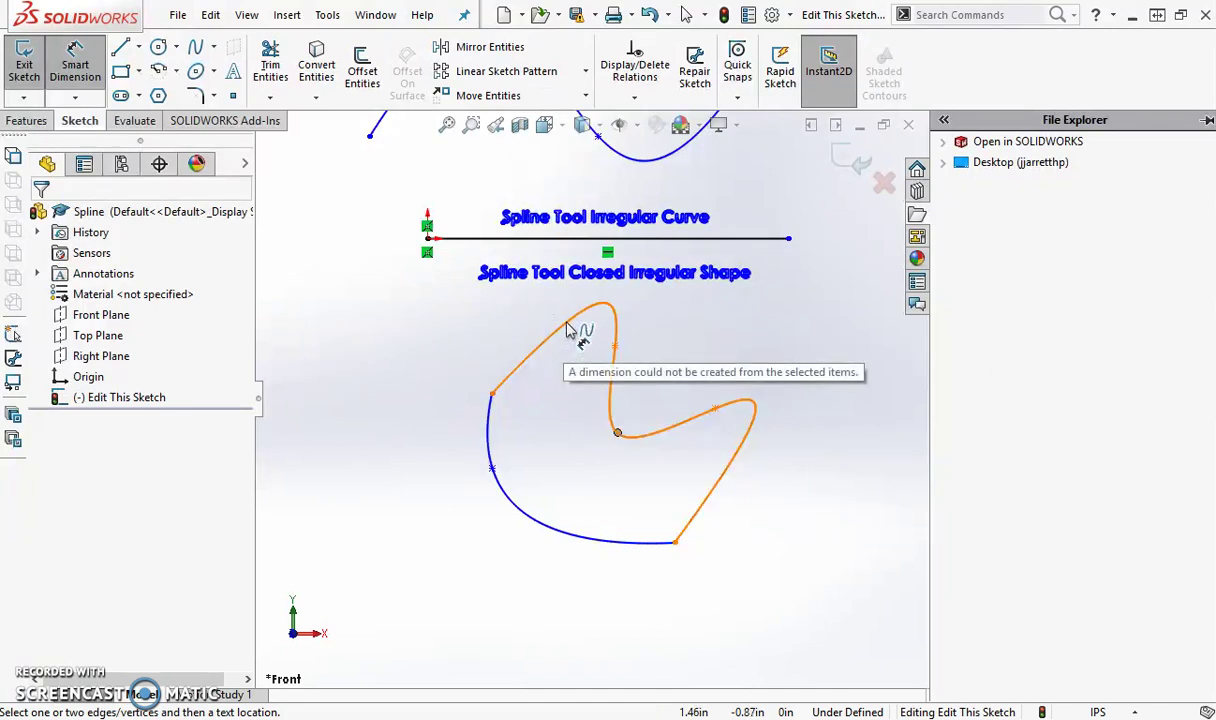
Exit the sketch containing the open curve and the closed irregular shape
{"action": "scroll", "coordinate": [578, 304], "scroll_direction": "up", "scroll_amount": 2}
{"action": "scroll", "coordinate": [620, 204], "scroll_direction": "up", "scroll_amount": 1}
{"action": "scroll", "coordinate": [620, 204], "scroll_direction": "down", "scroll_amount": 1}
{"action": "scroll", "coordinate": [622, 202], "scroll_direction": "down", "scroll_amount": 1}
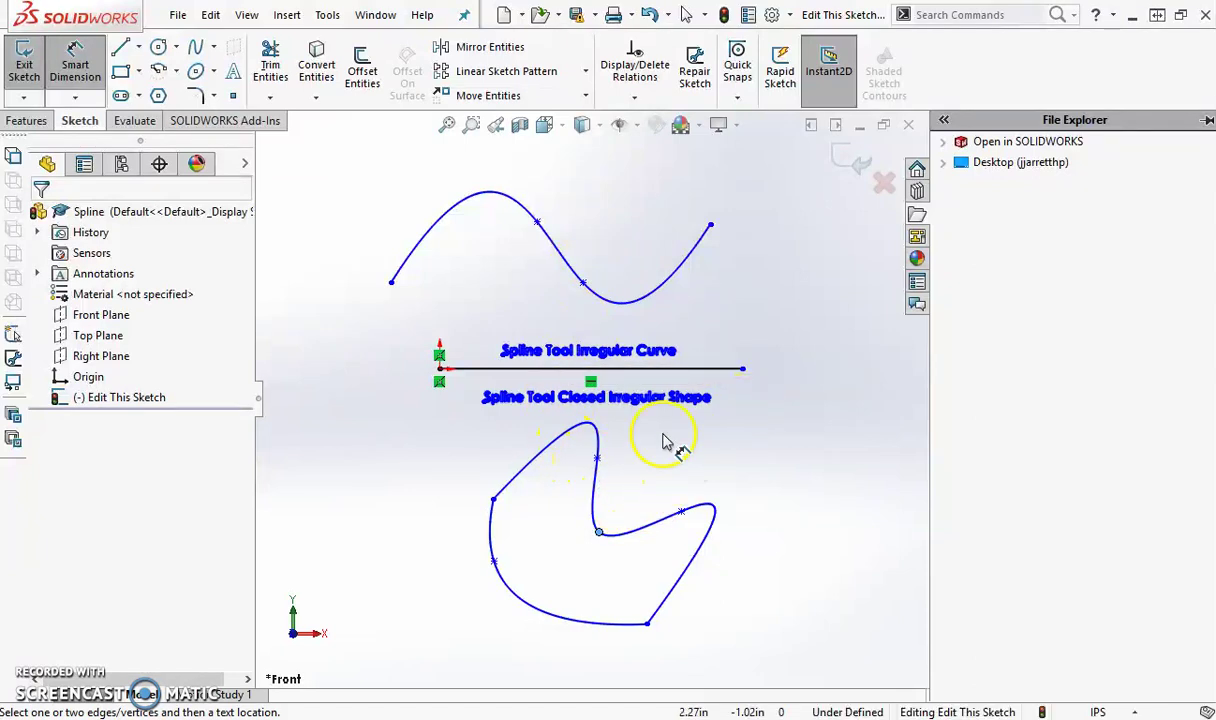
{"action": "left_click", "coordinate": [848, 160]}
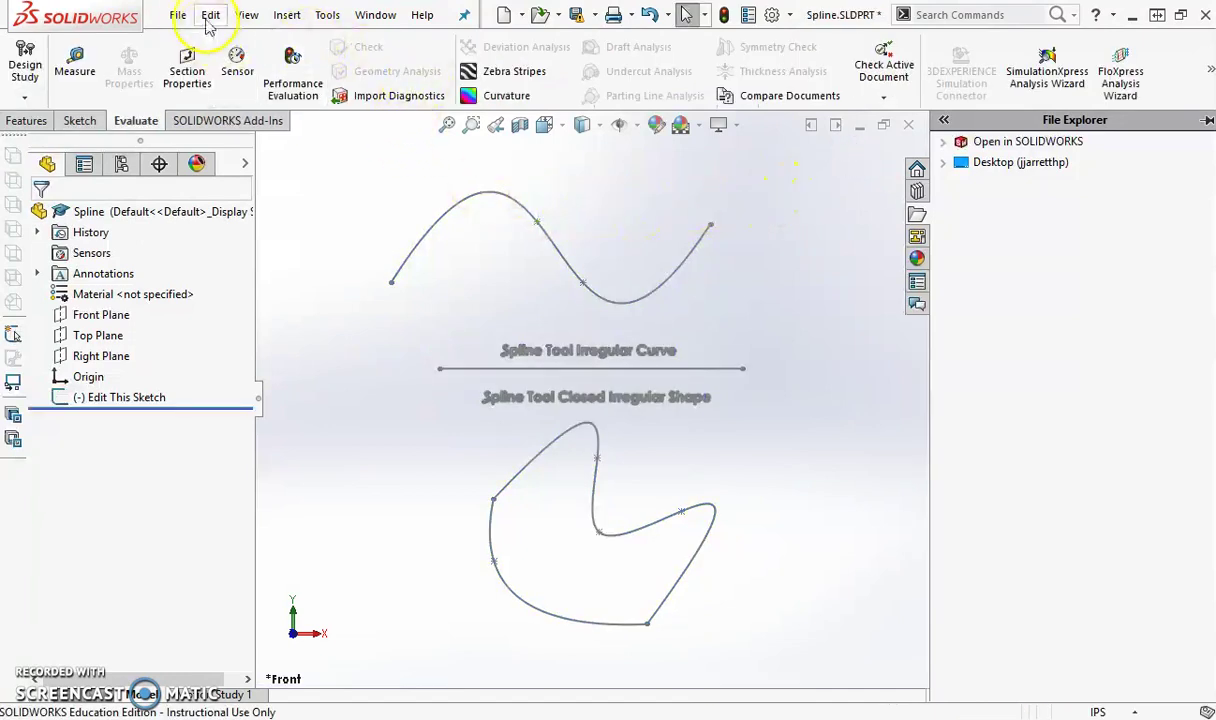
{"action": "left_click", "coordinate": [179, 22]}
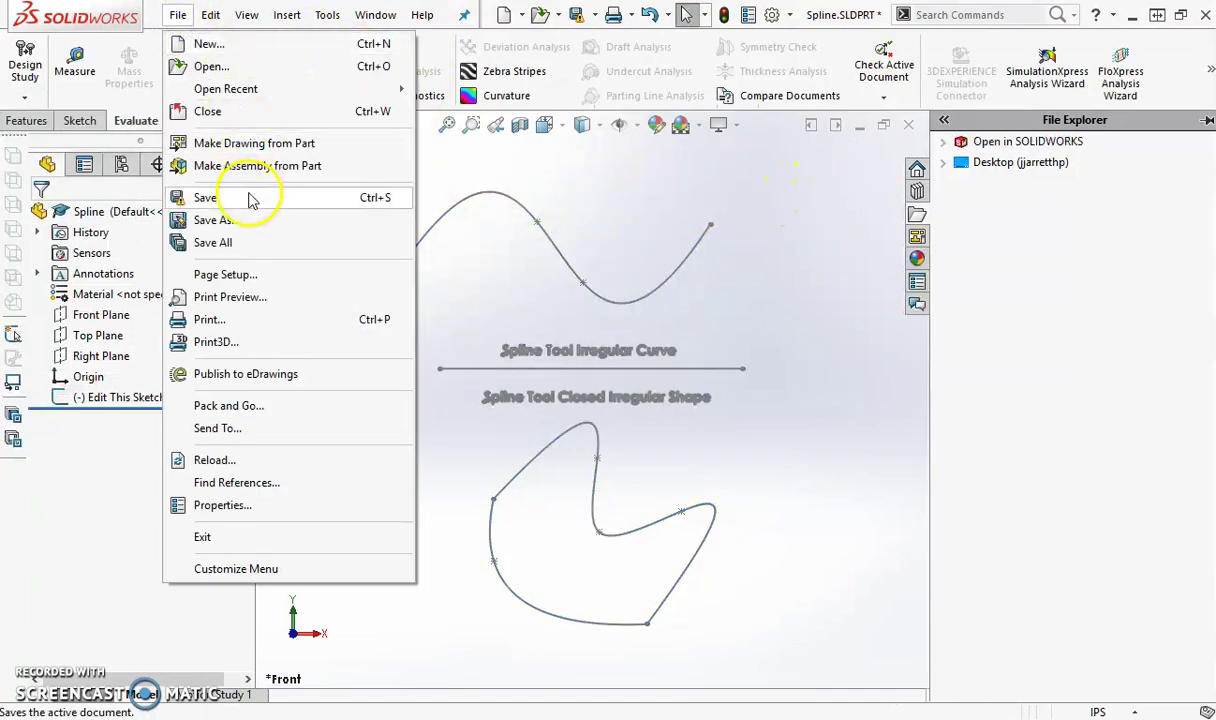
{"action": "left_click", "coordinate": [835, 197]}
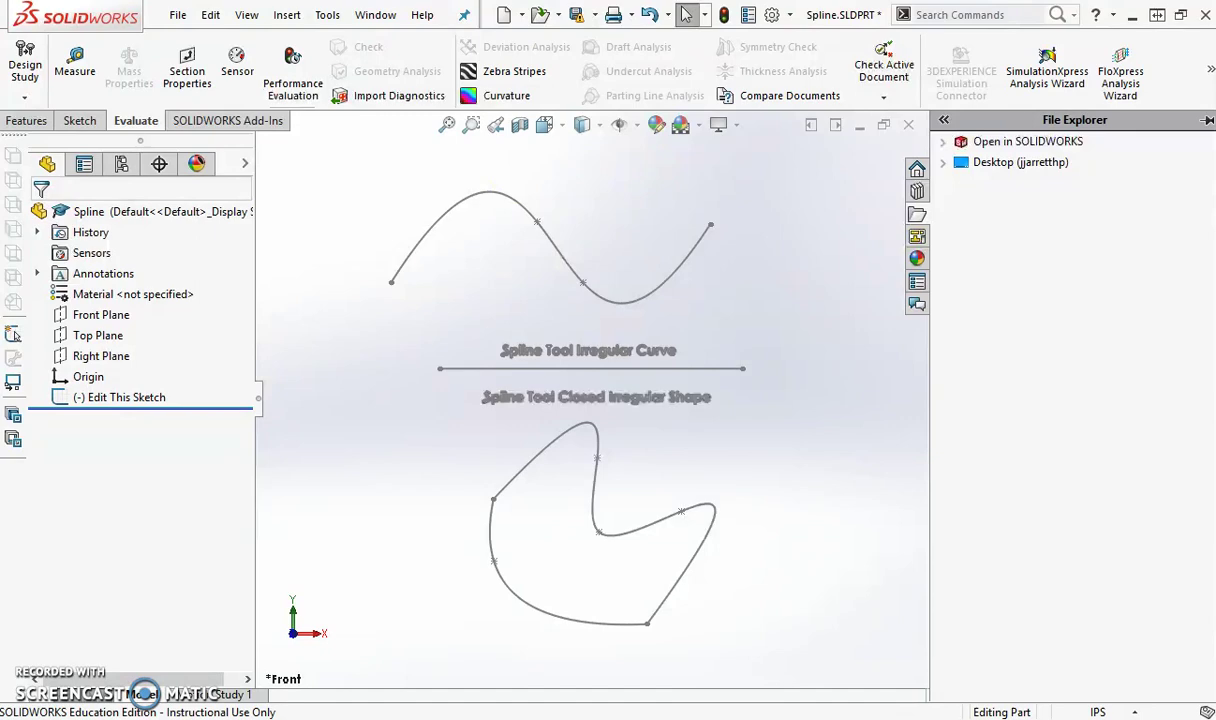
Switch to the Google Docs assignment in the browser and read the Extend Entities Tool instructions with their before and after pictures
{"action": "left_click_drag", "start_coordinate": [0, 3], "coordinate": [1020, 0]}
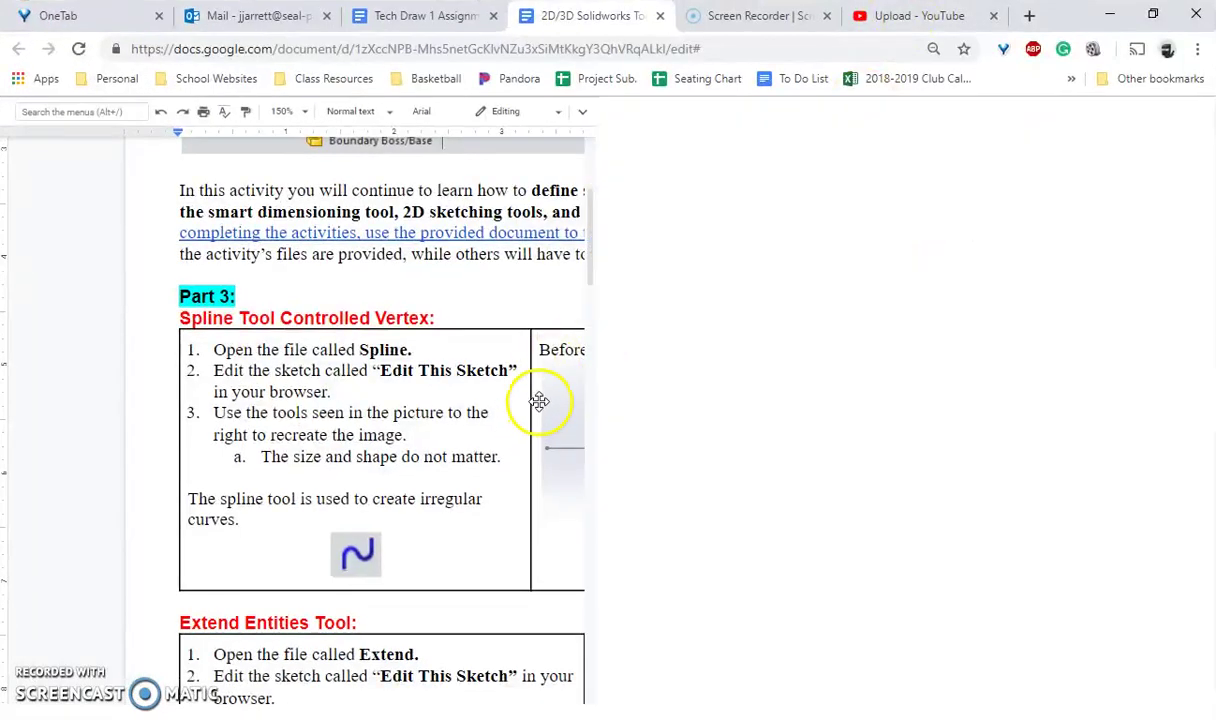
{"action": "scroll", "coordinate": [505, 423], "scroll_direction": "down", "scroll_amount": 3}
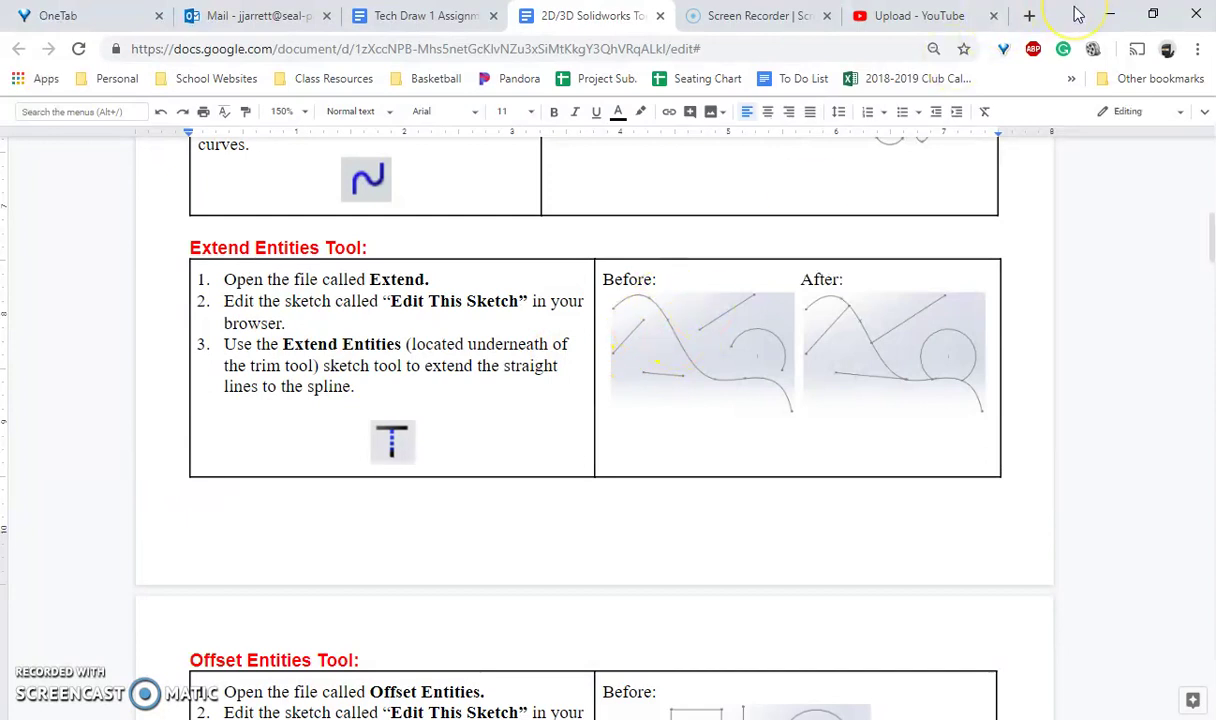
{"action": "left_click_drag", "start_coordinate": [1073, 17], "coordinate": [0, 235]}
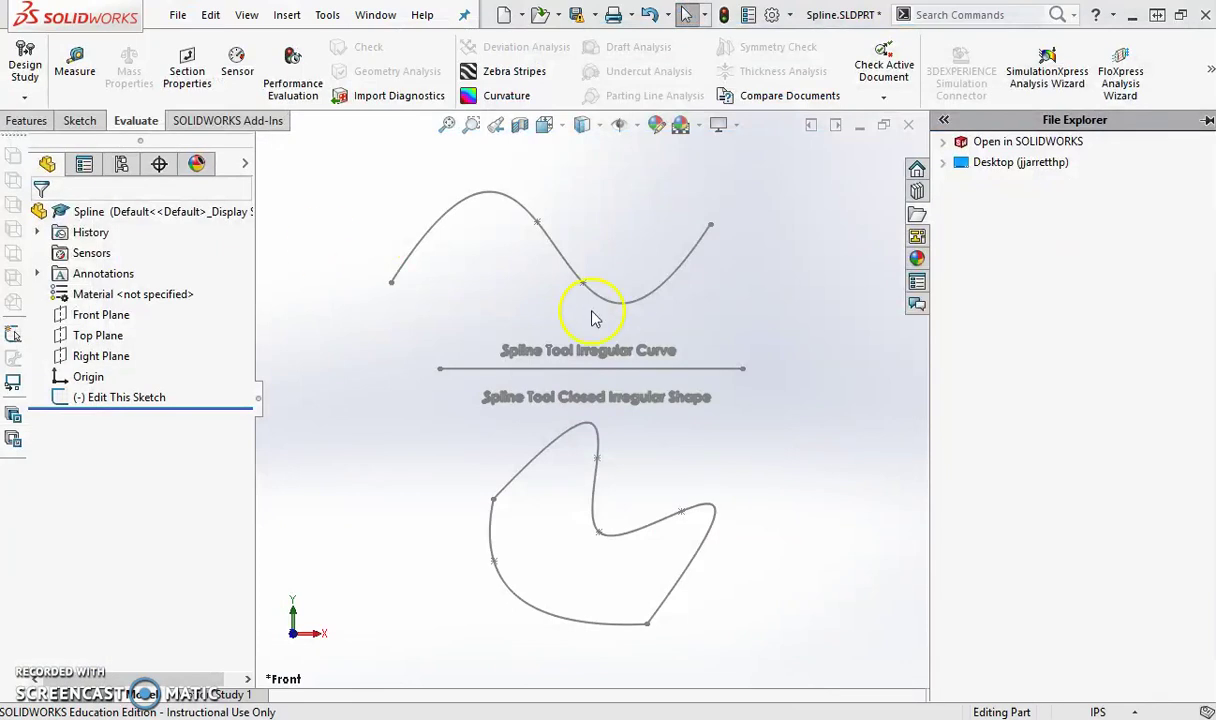
Close the Spline part without saving and switch to the Extend Entities part at full view width
{"action": "left_click", "coordinate": [909, 125]}
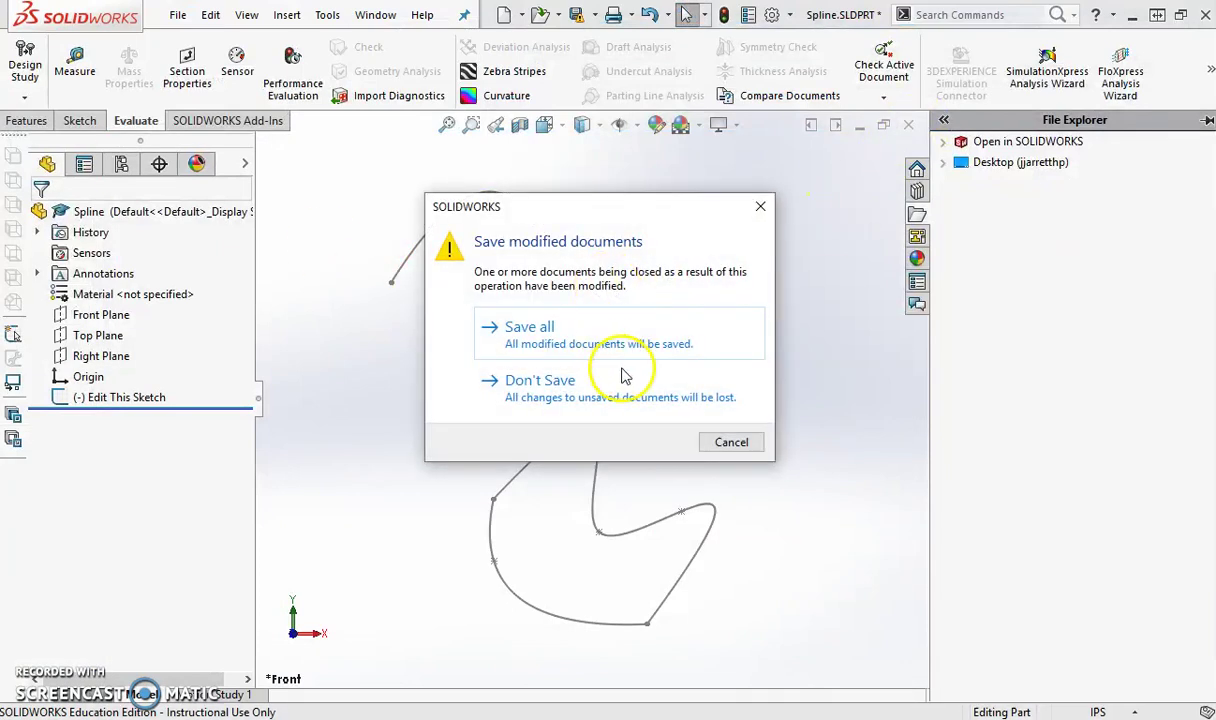
{"action": "left_click", "coordinate": [611, 390]}
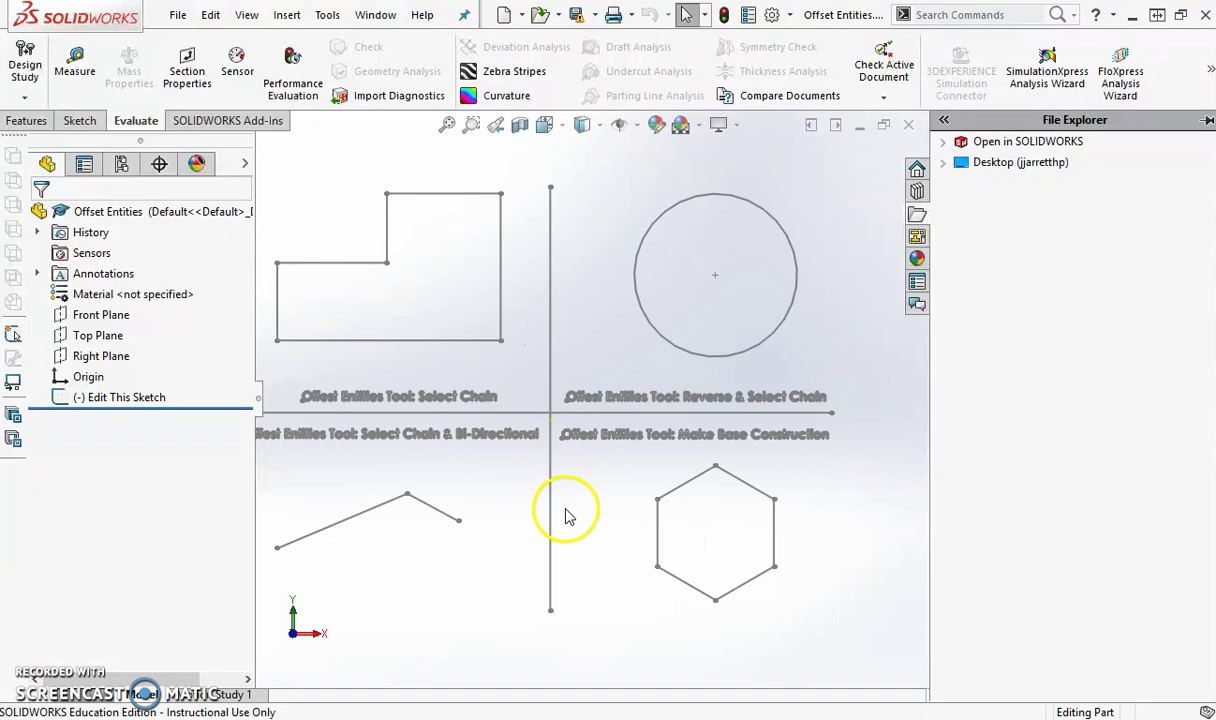
{"action": "scroll", "coordinate": [575, 505], "scroll_direction": "up", "scroll_amount": 2}
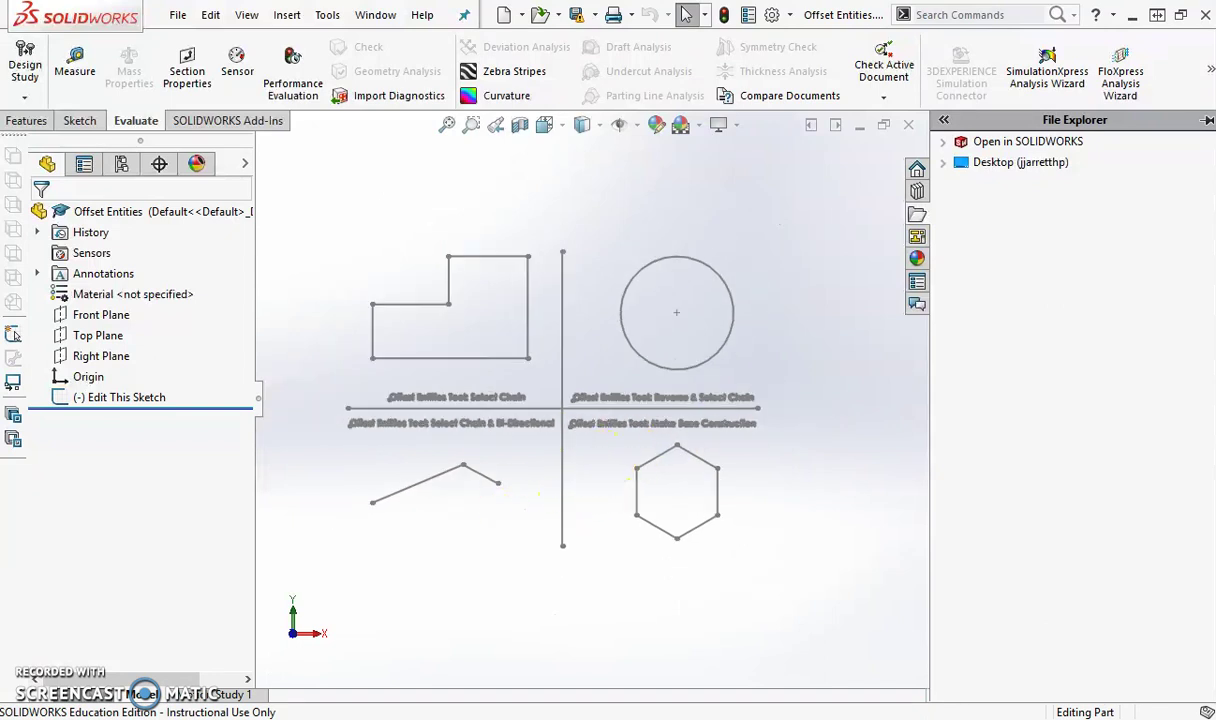
{"action": "left_click", "coordinate": [1101, 248]}
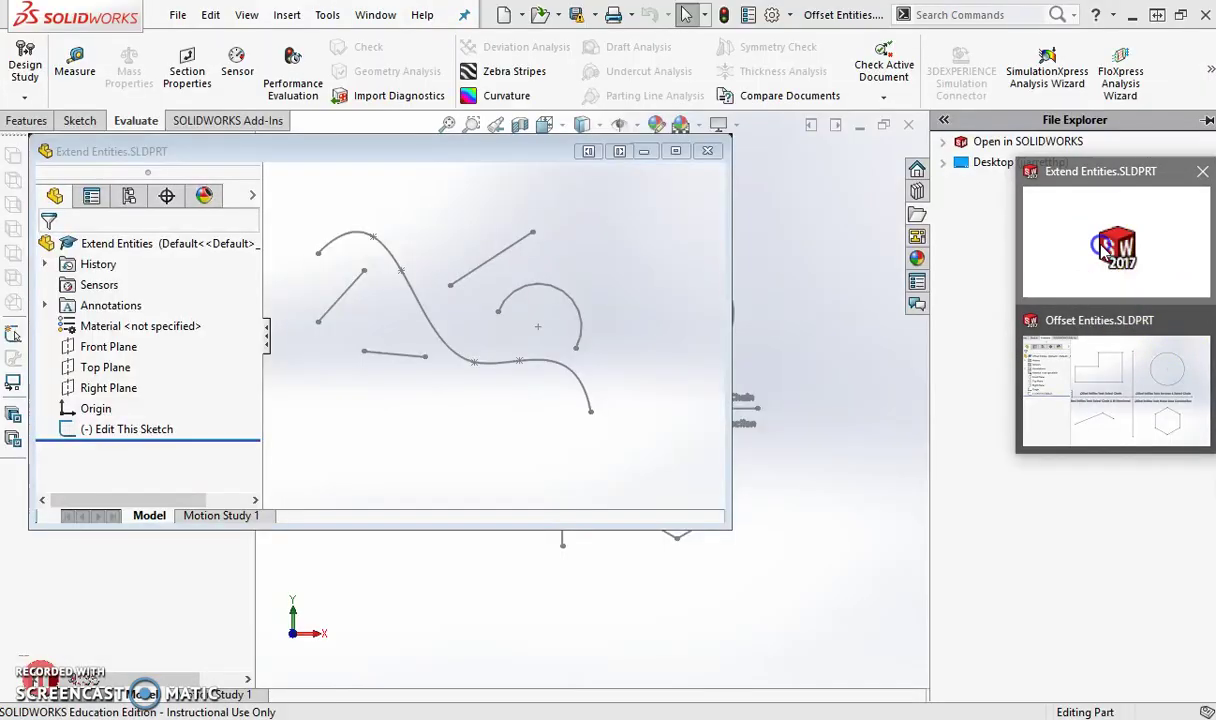
{"action": "left_click_drag", "start_coordinate": [930, 377], "coordinate": [1214, 374]}
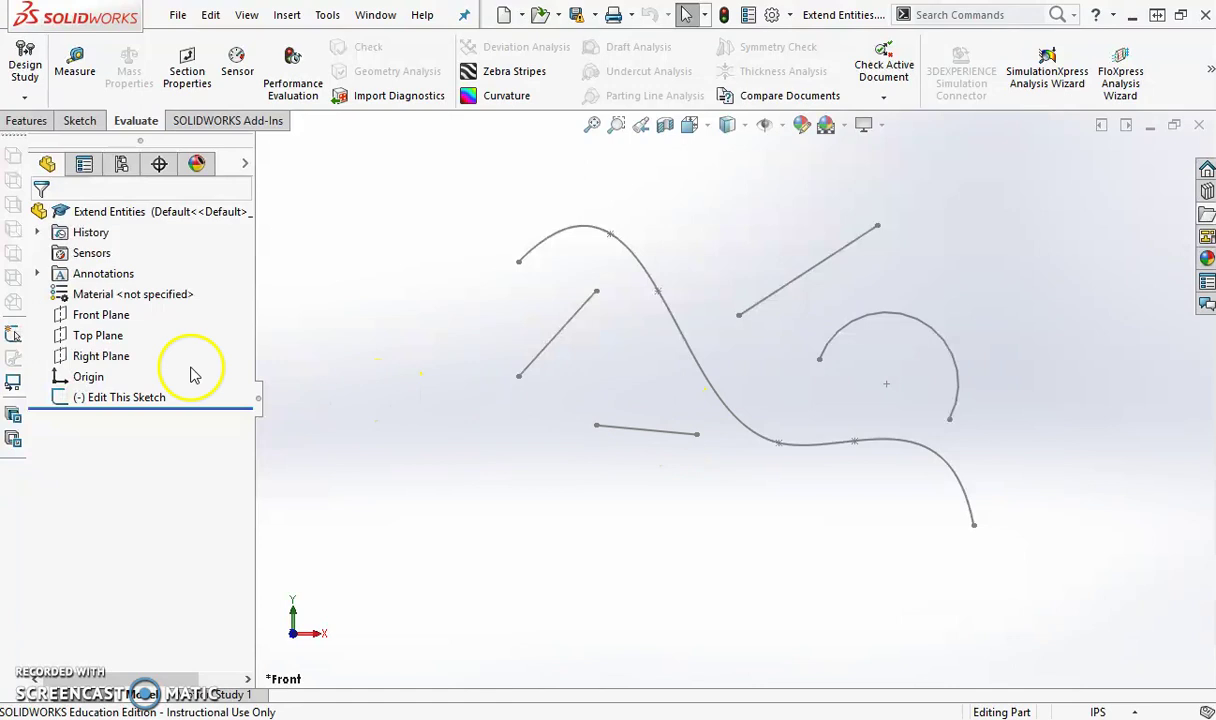
Open the sketch "Edit This Sketch" of the Extend Entities part for editing and collapse the File Explorer pane
{"action": "right_click", "coordinate": [143, 400]}
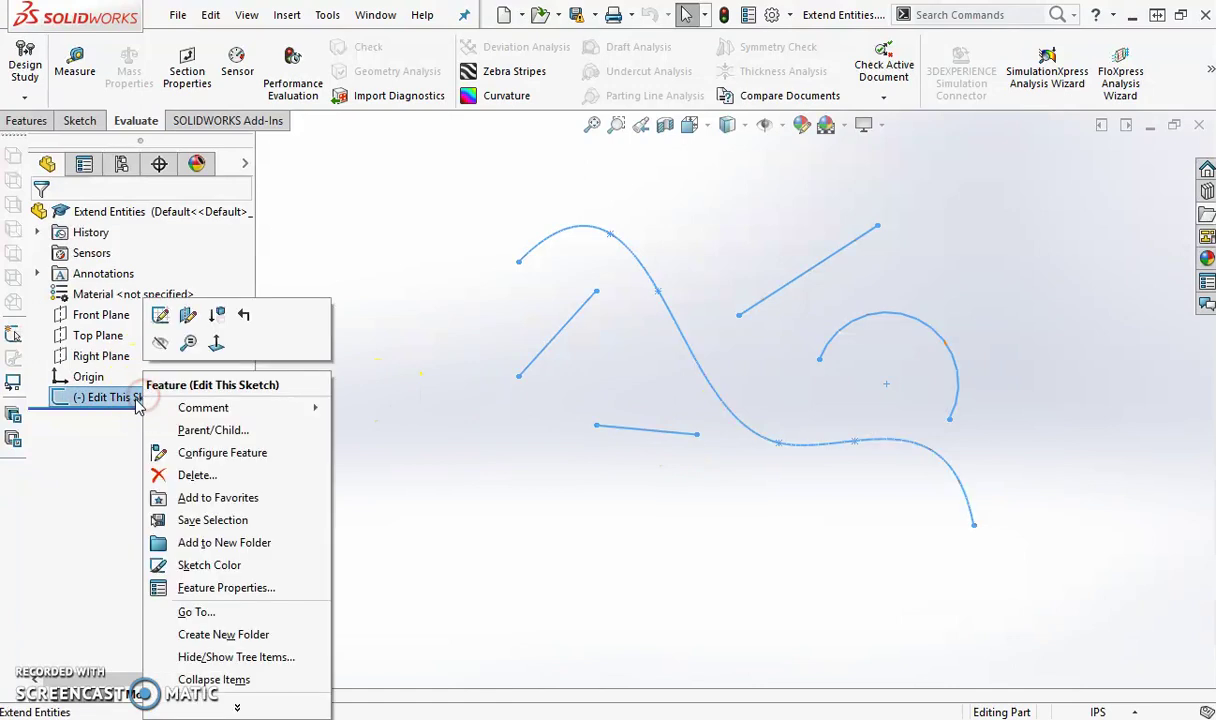
{"action": "left_click", "coordinate": [160, 317]}
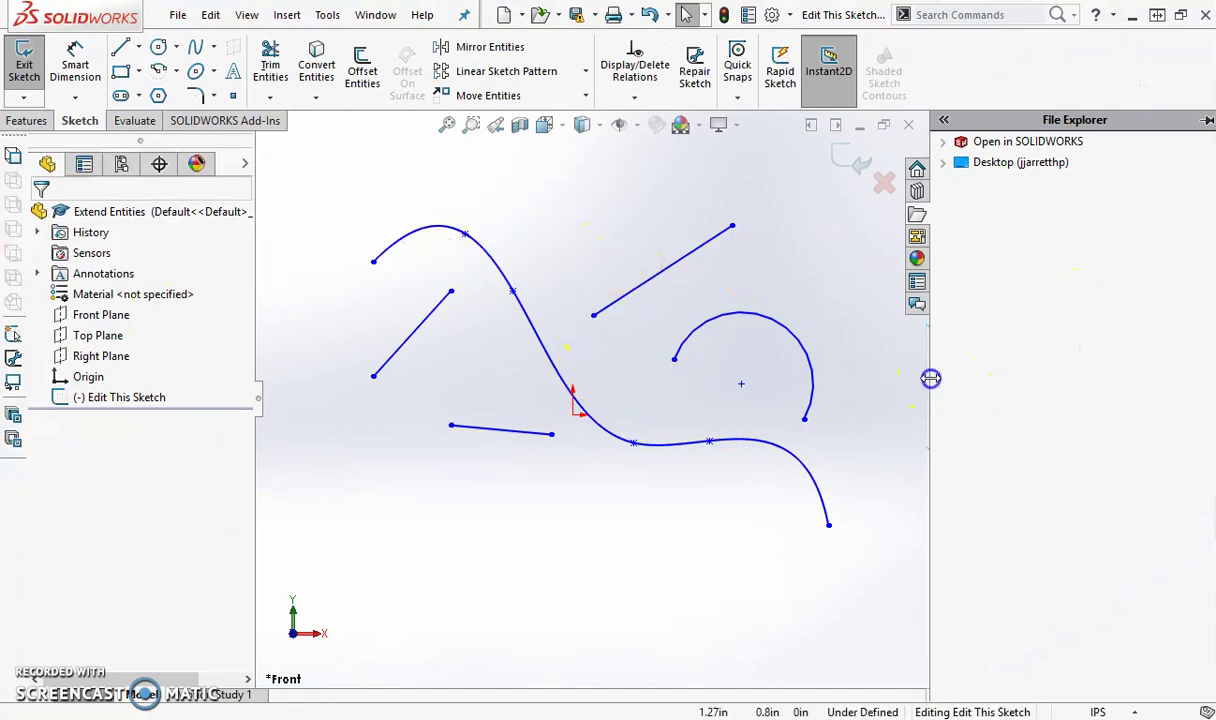
{"action": "left_click_drag", "start_coordinate": [930, 379], "coordinate": [1209, 381]}
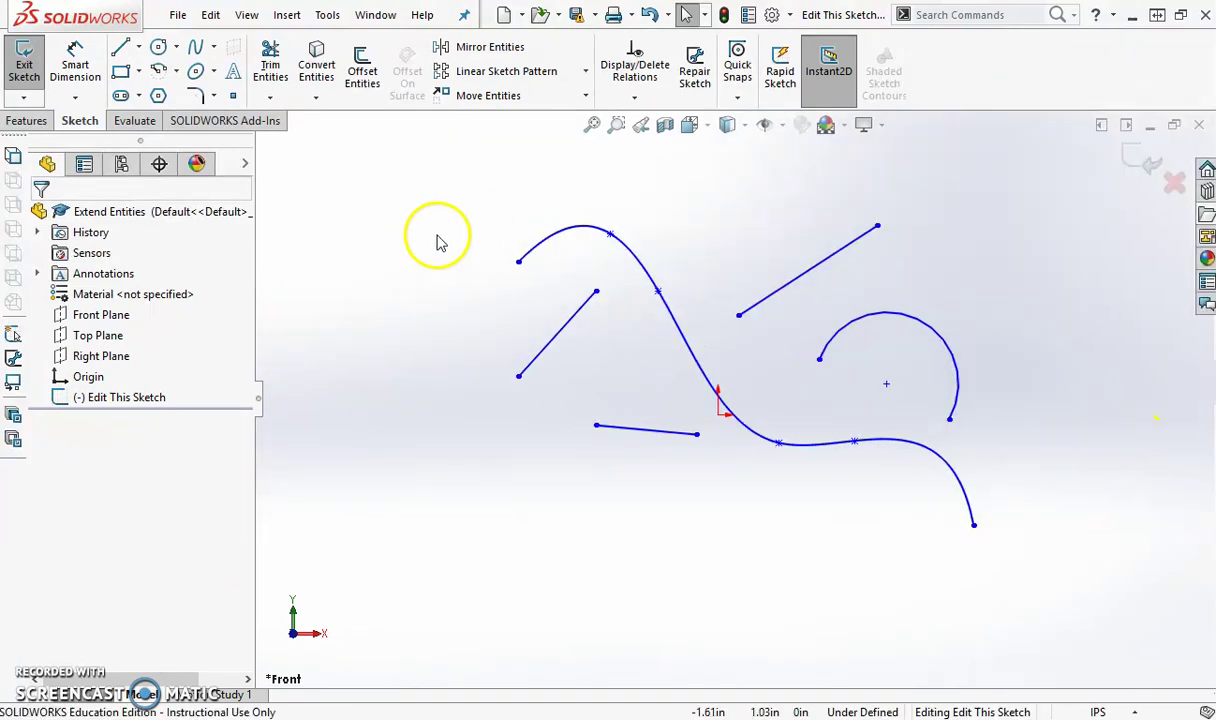
Extend the three straight sketch lines until they meet the spline using Extend Entities
{"action": "left_click", "coordinate": [271, 101]}
{"action": "left_click", "coordinate": [291, 145]}
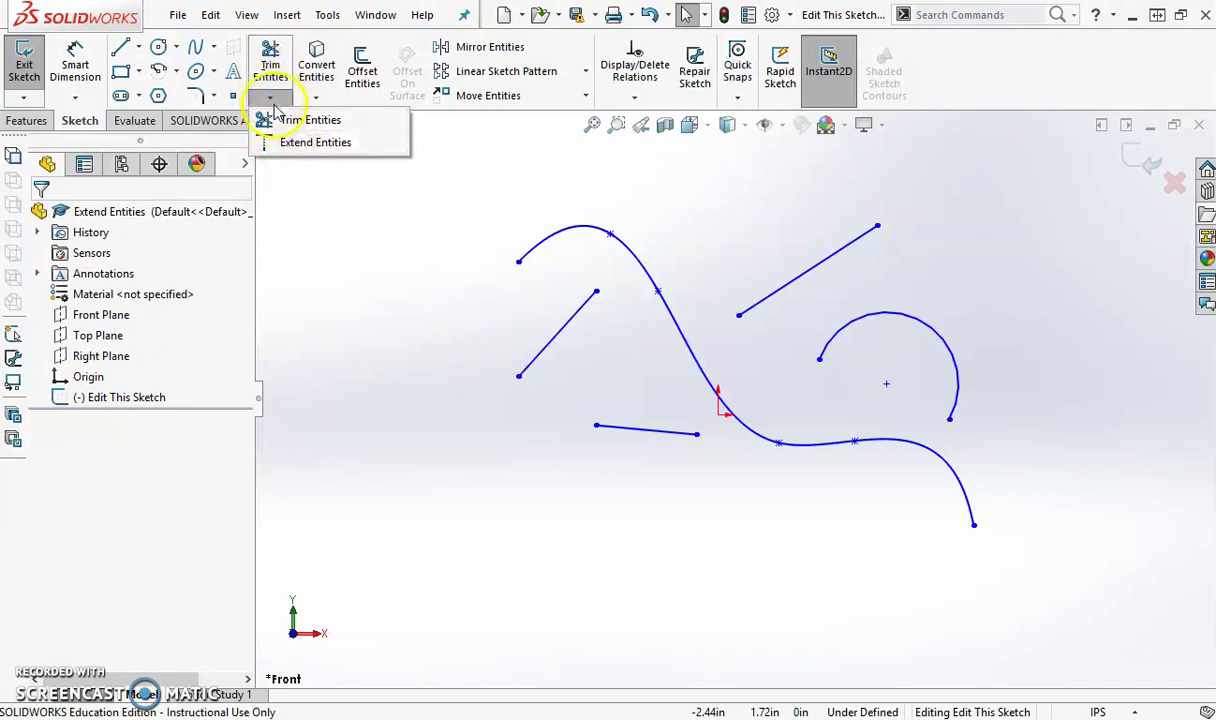
{"action": "left_click", "coordinate": [291, 146]}
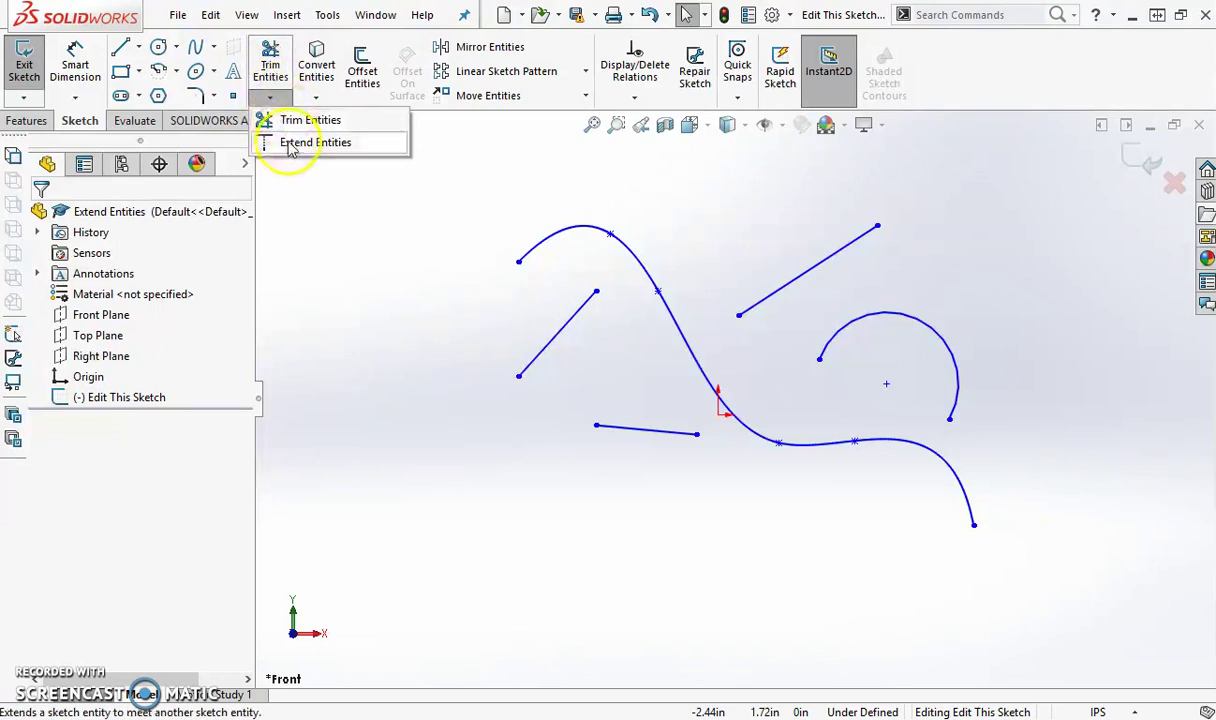
{"action": "left_click", "coordinate": [289, 150]}
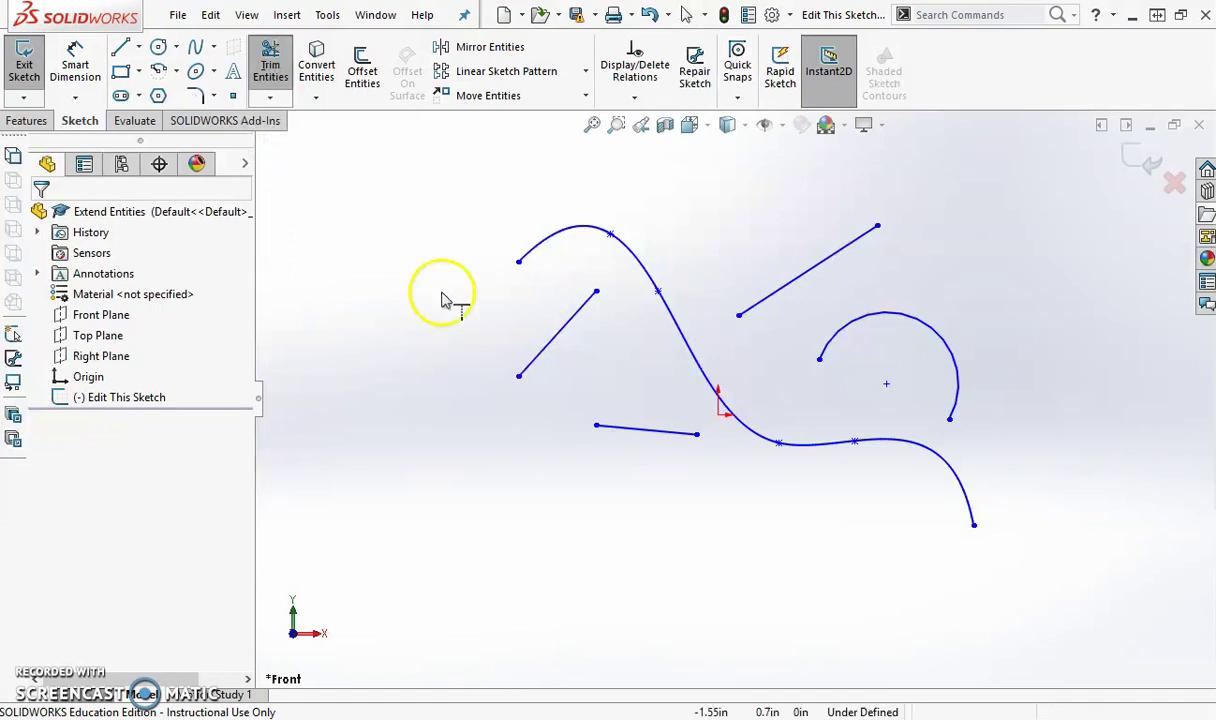
{"action": "left_click", "coordinate": [568, 330]}
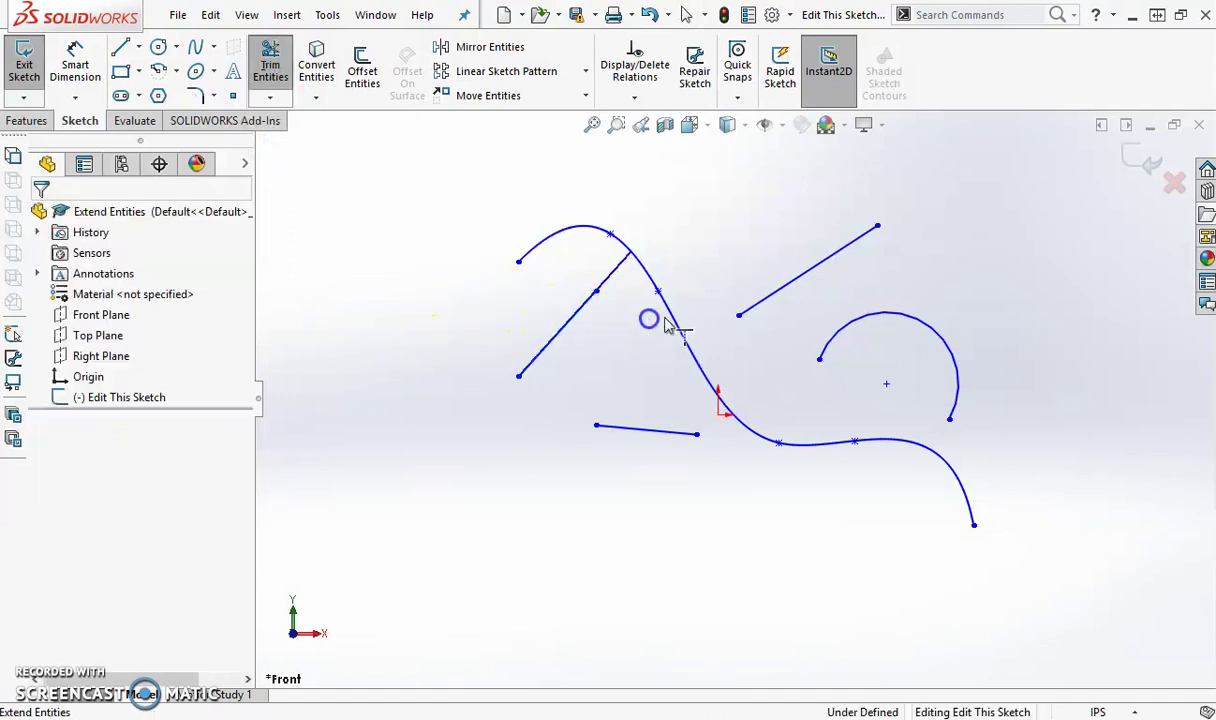
{"action": "left_click", "coordinate": [742, 320]}
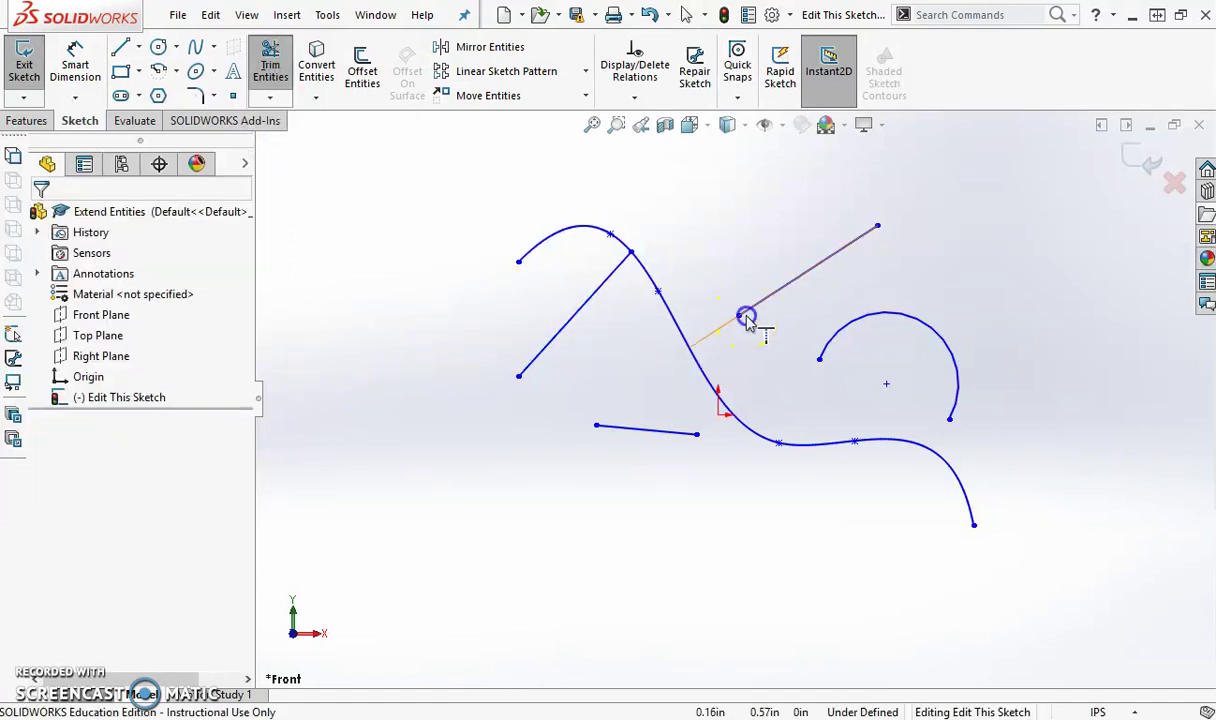
{"action": "left_click", "coordinate": [680, 431]}
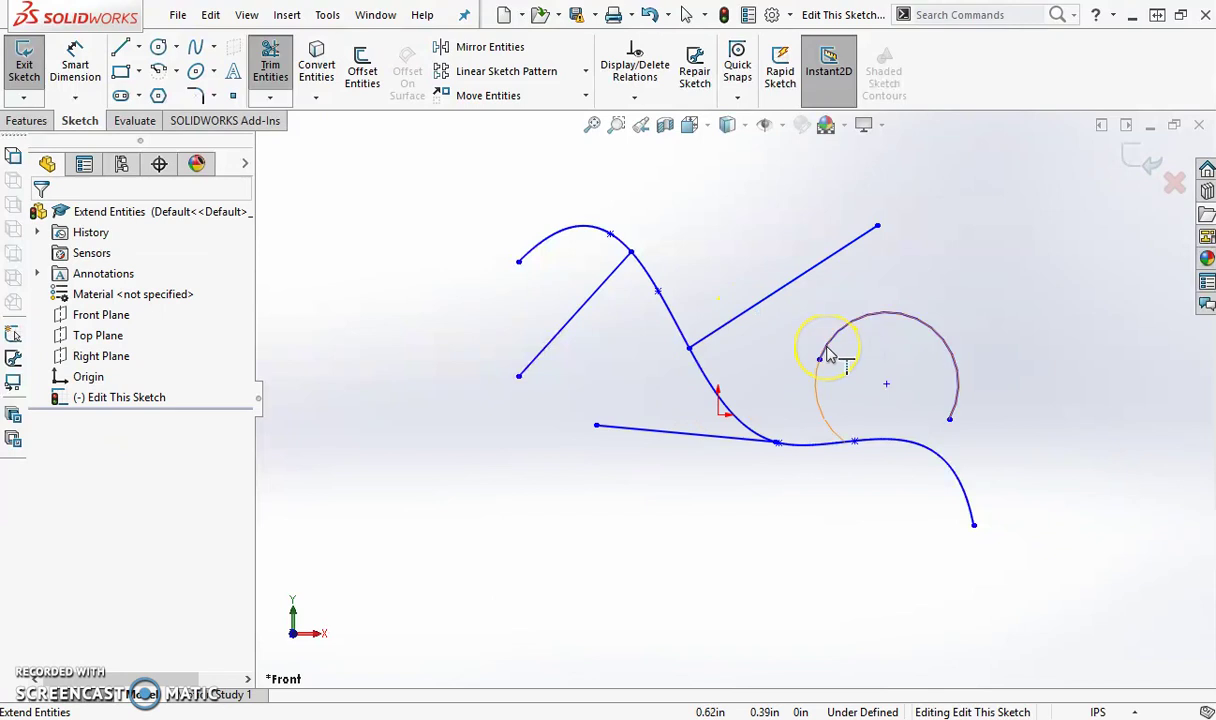
Extend the arc down to the spline and onward to its second crossing, and try extending its remaining open end
{"action": "left_click", "coordinate": [893, 314]}
{"action": "left_click", "coordinate": [835, 345]}
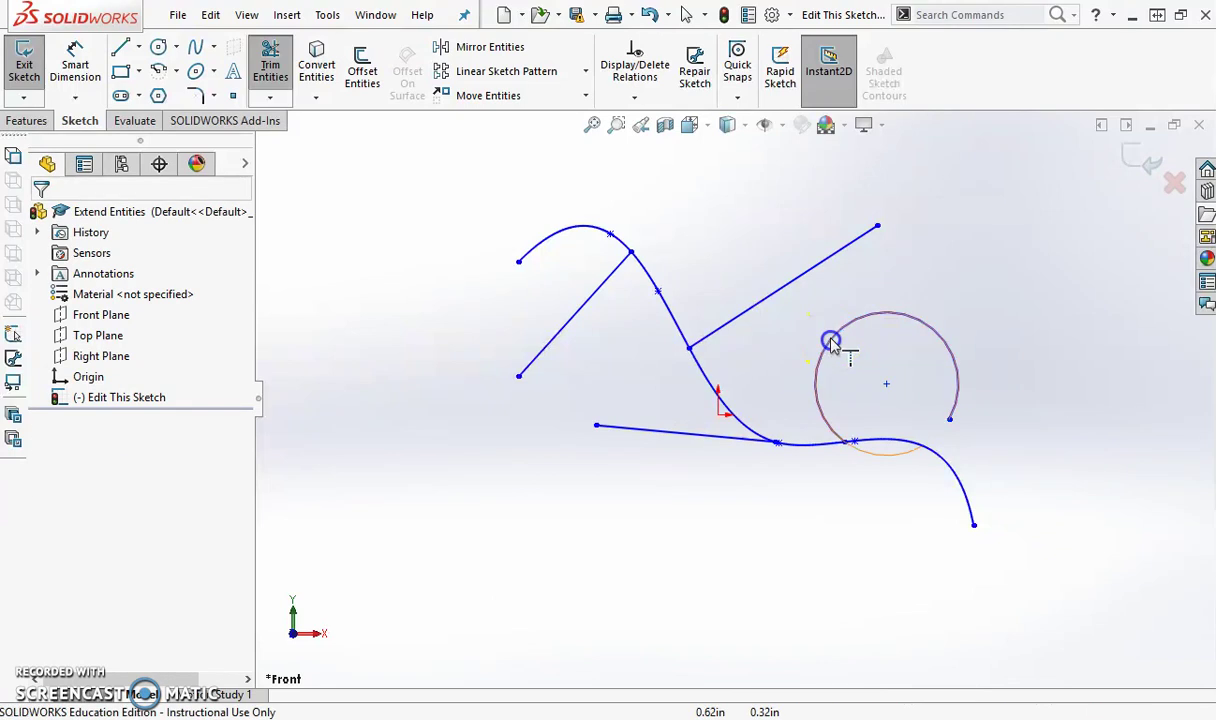
{"action": "left_click", "coordinate": [842, 440]}
{"action": "left_click", "coordinate": [955, 410]}
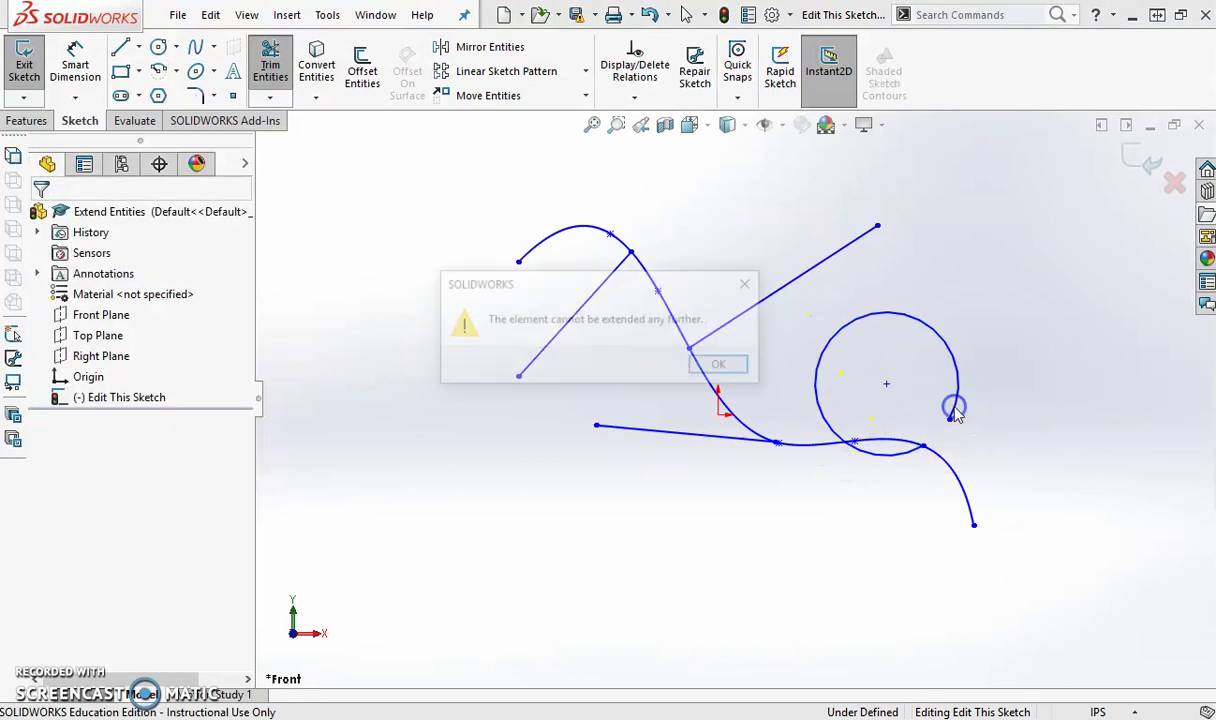
{"action": "left_click", "coordinate": [723, 368]}
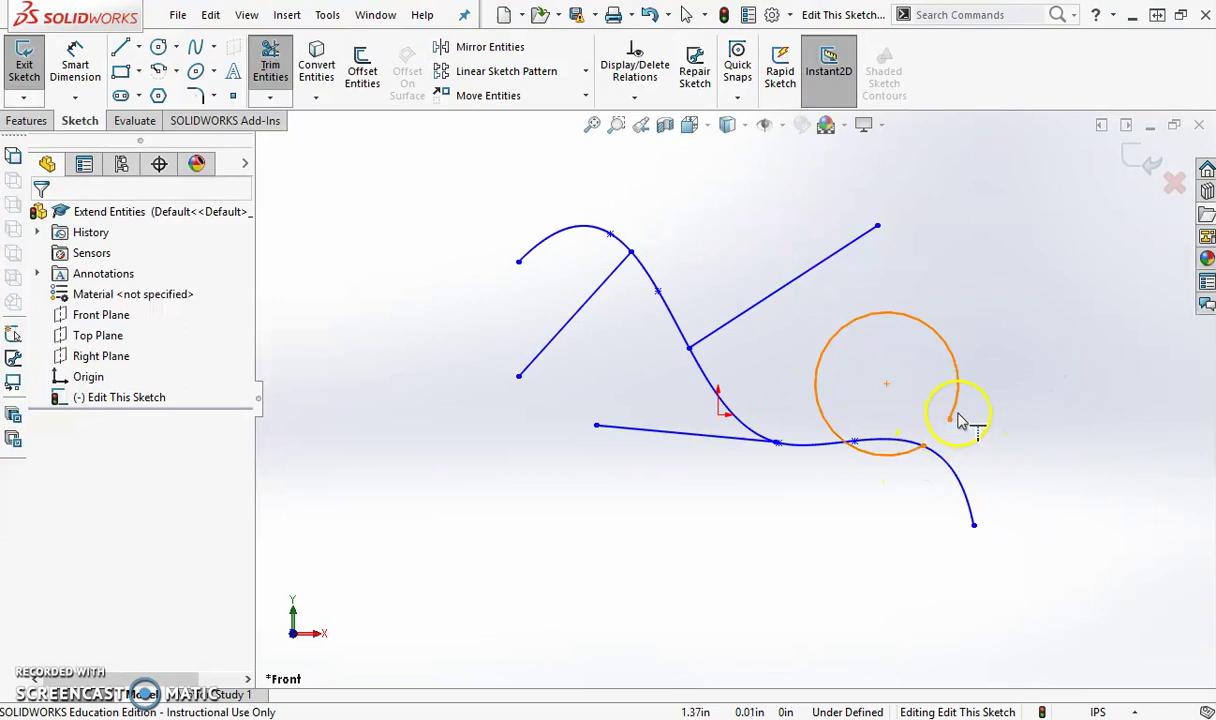
{"action": "left_click", "coordinate": [913, 462]}
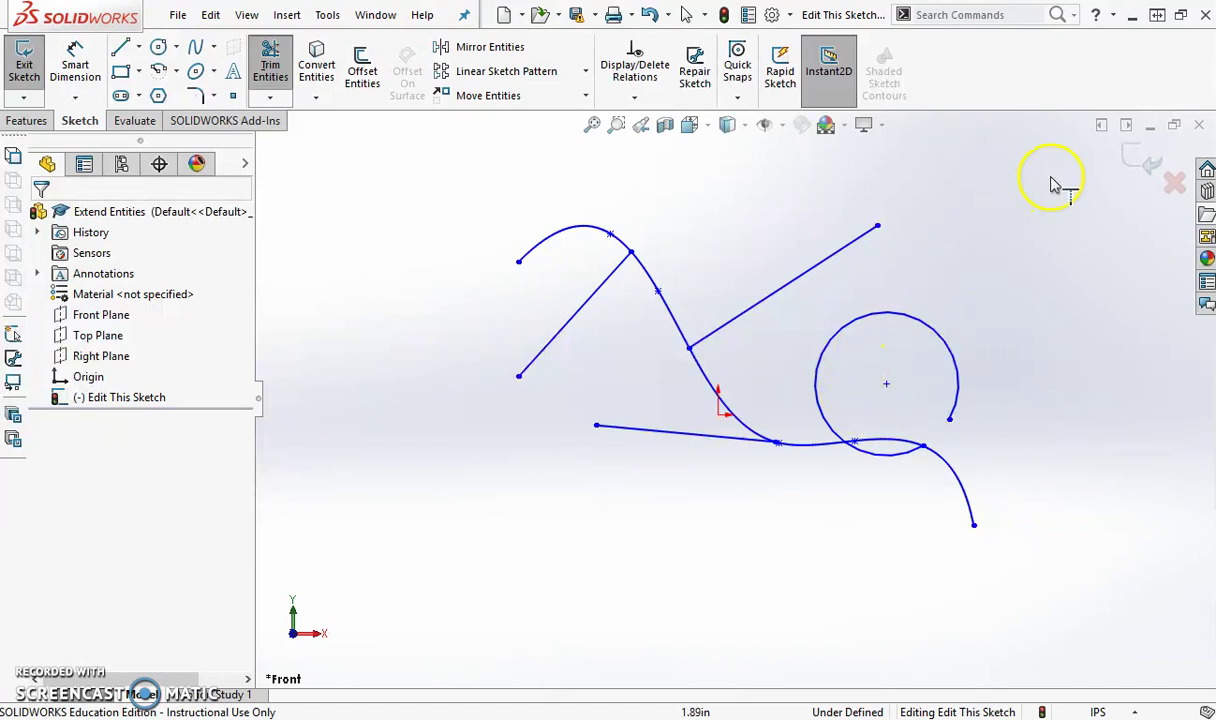
Exit the sketch and close the Extend Entities part without saving the changes
{"action": "left_click", "coordinate": [1137, 152]}
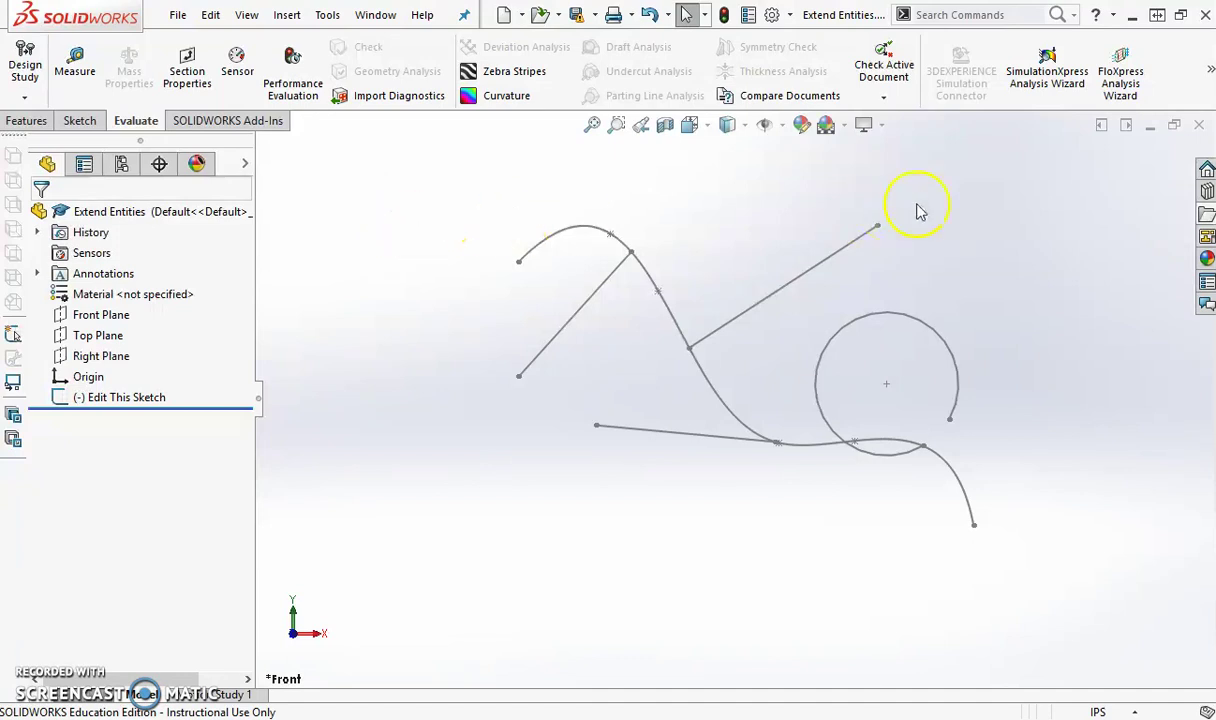
{"action": "left_click", "coordinate": [1199, 127]}
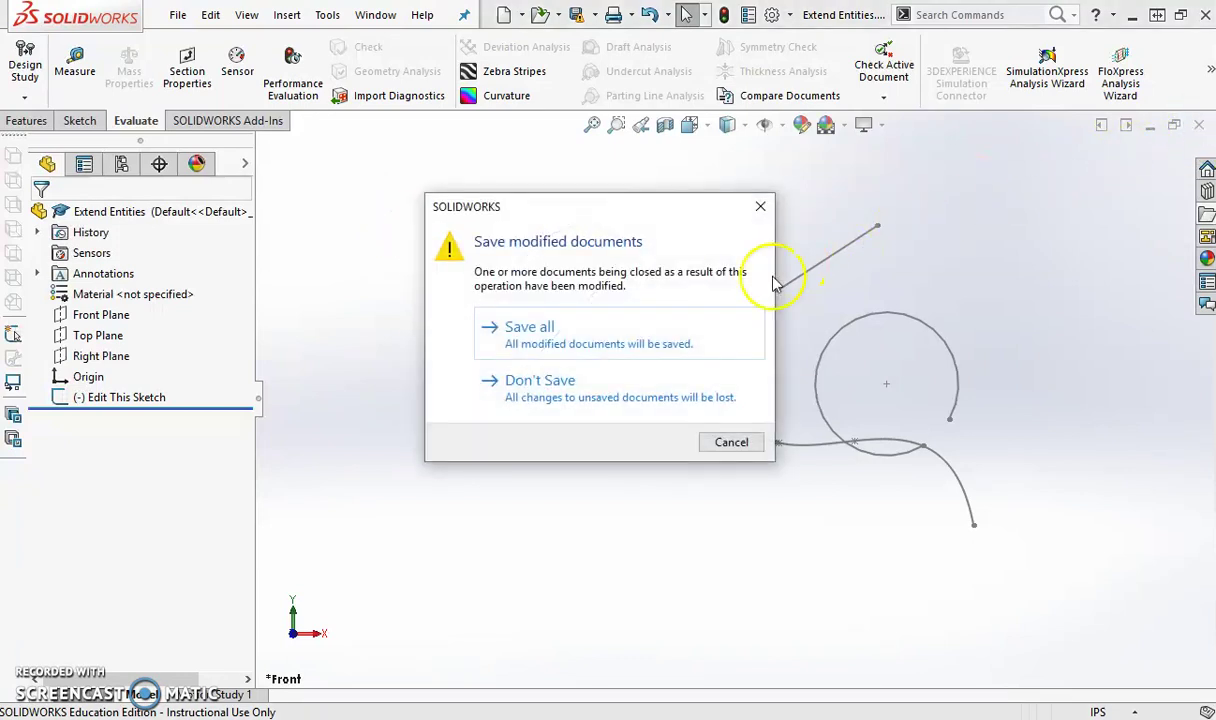
{"action": "left_click", "coordinate": [541, 381]}
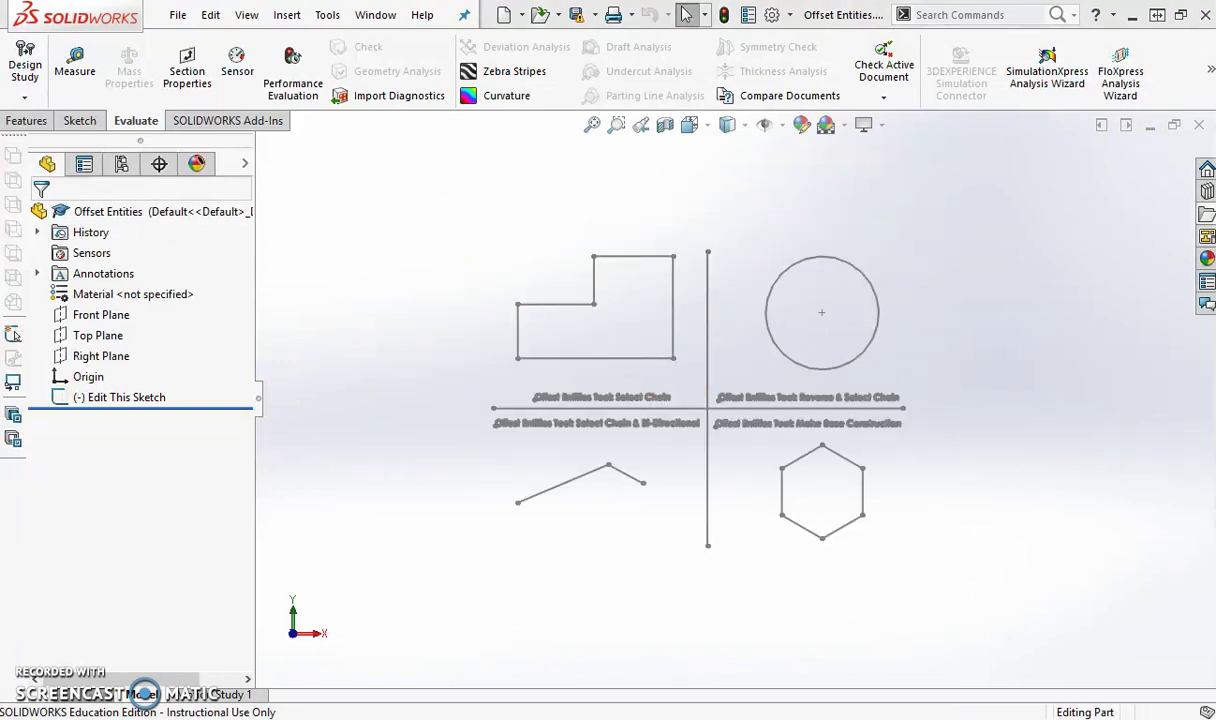
Switch to the Google Docs assignment in the browser and read the Offset Entities Tool instructions with their before and after pictures
{"action": "key", "text": "alt+Tab"}
{"action": "left_click_drag", "start_coordinate": [562, 155], "coordinate": [787, 1]}
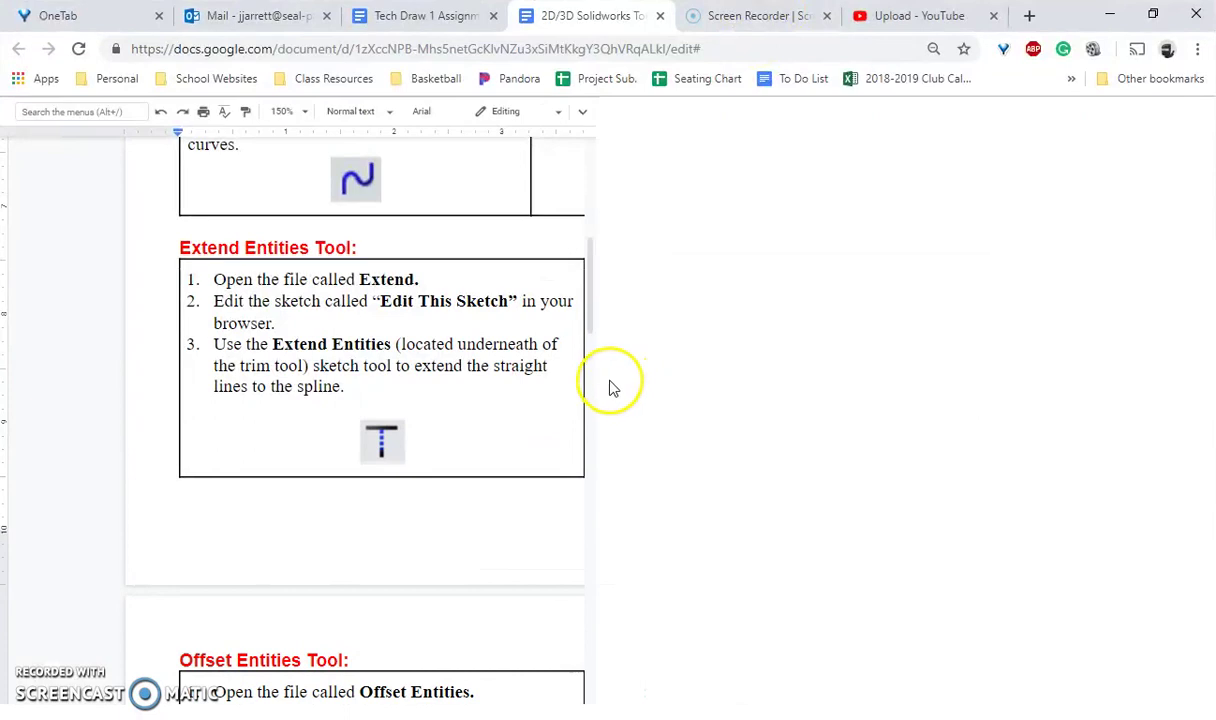
{"action": "scroll", "coordinate": [608, 390], "scroll_direction": "down", "scroll_amount": 3}
{"action": "scroll", "coordinate": [605, 399], "scroll_direction": "down", "scroll_amount": 4}
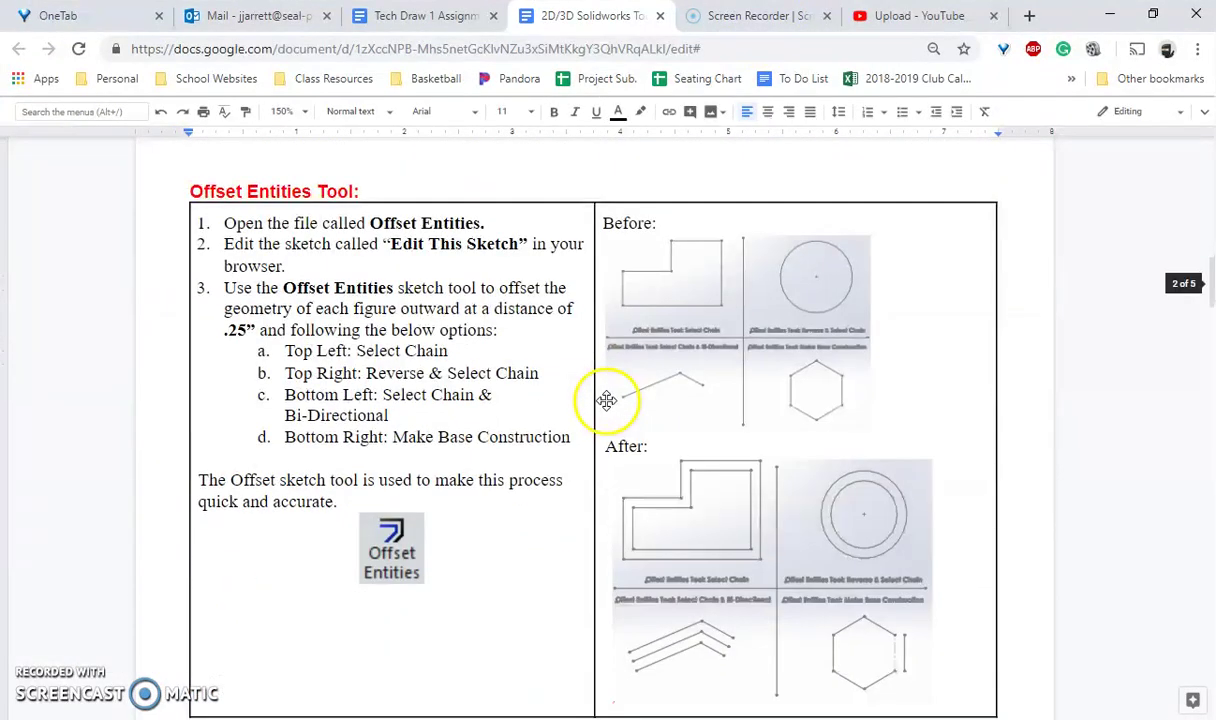
{"action": "scroll", "coordinate": [605, 399], "scroll_direction": "up", "scroll_amount": 1}
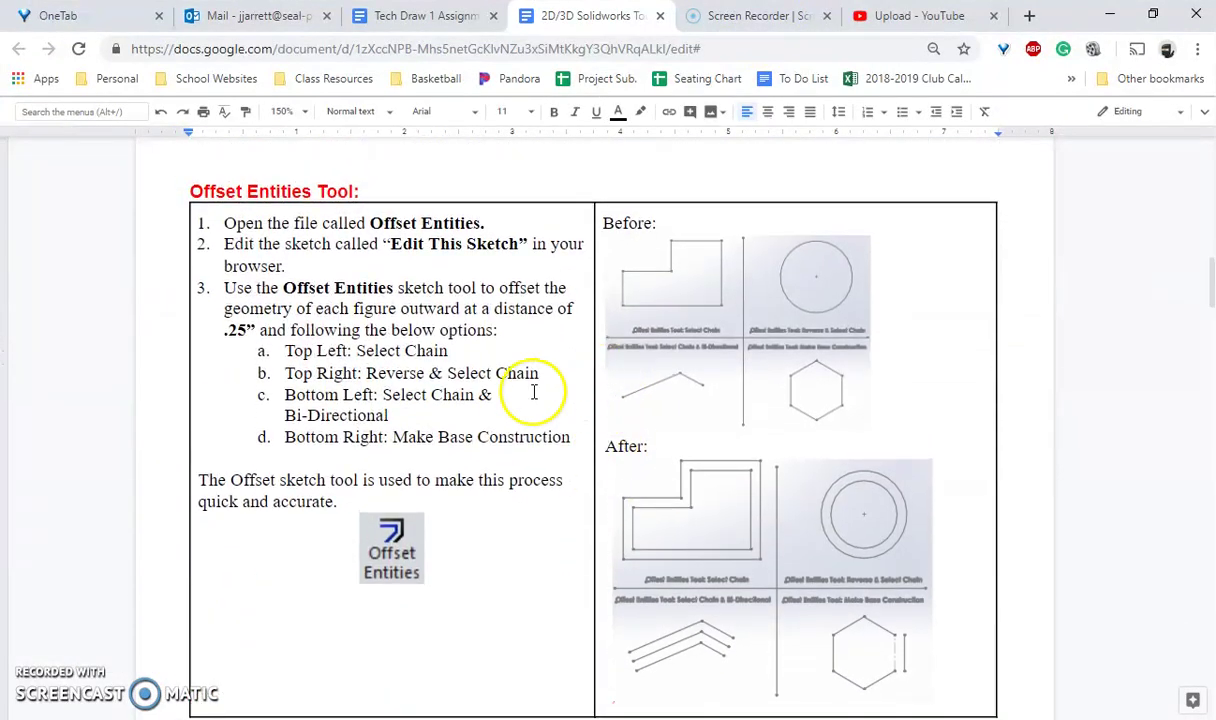
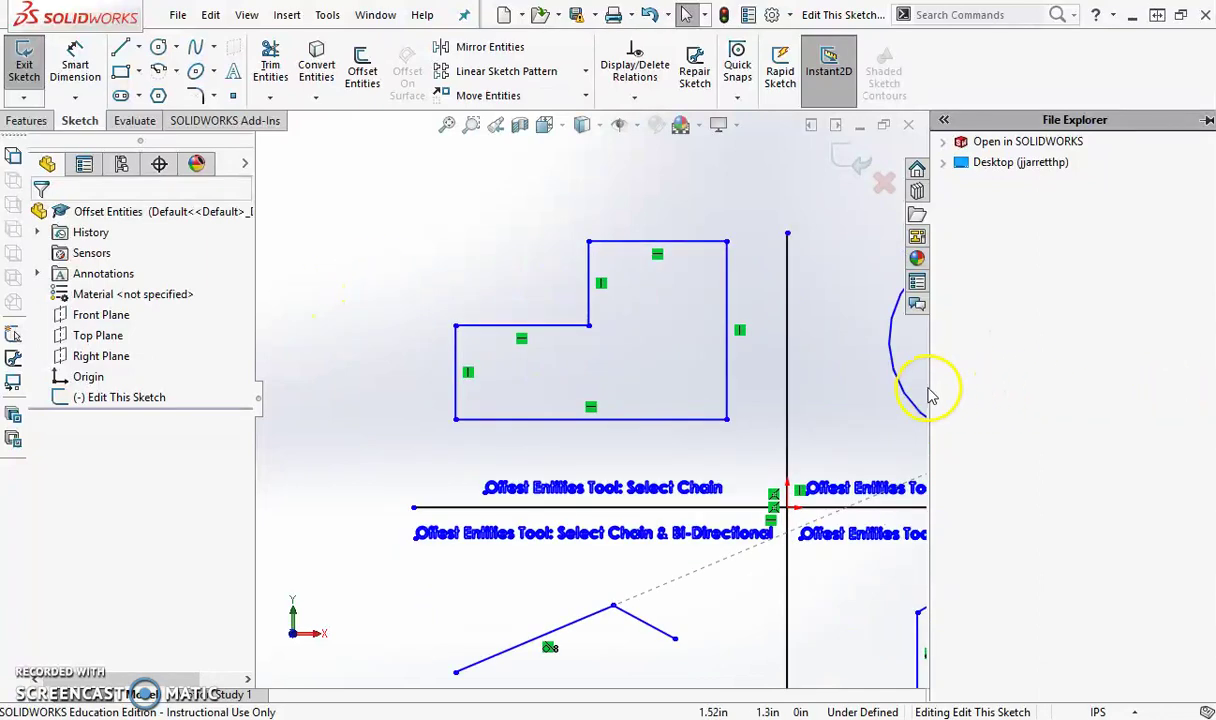
Offset the L-shaped outline outward by 0.25 in with Select chain and added dimensions
{"action": "left_click_drag", "start_coordinate": [932, 387], "coordinate": [1200, 385]}
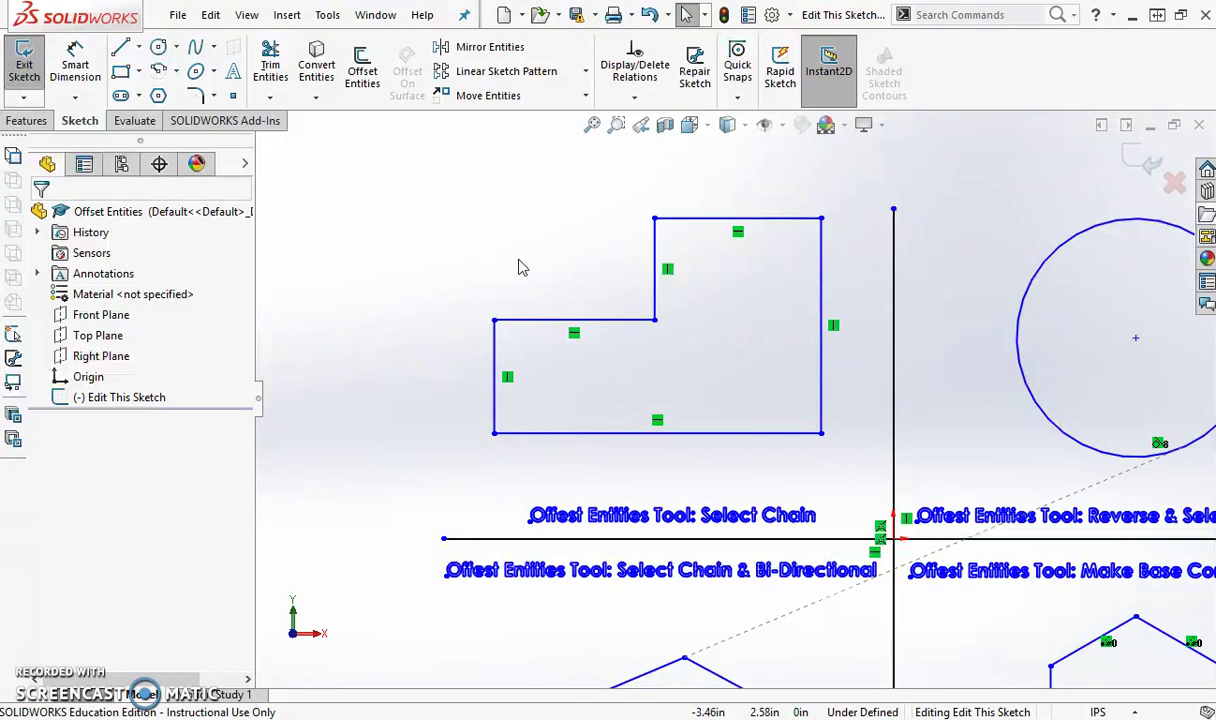
{"action": "left_click", "coordinate": [366, 100]}
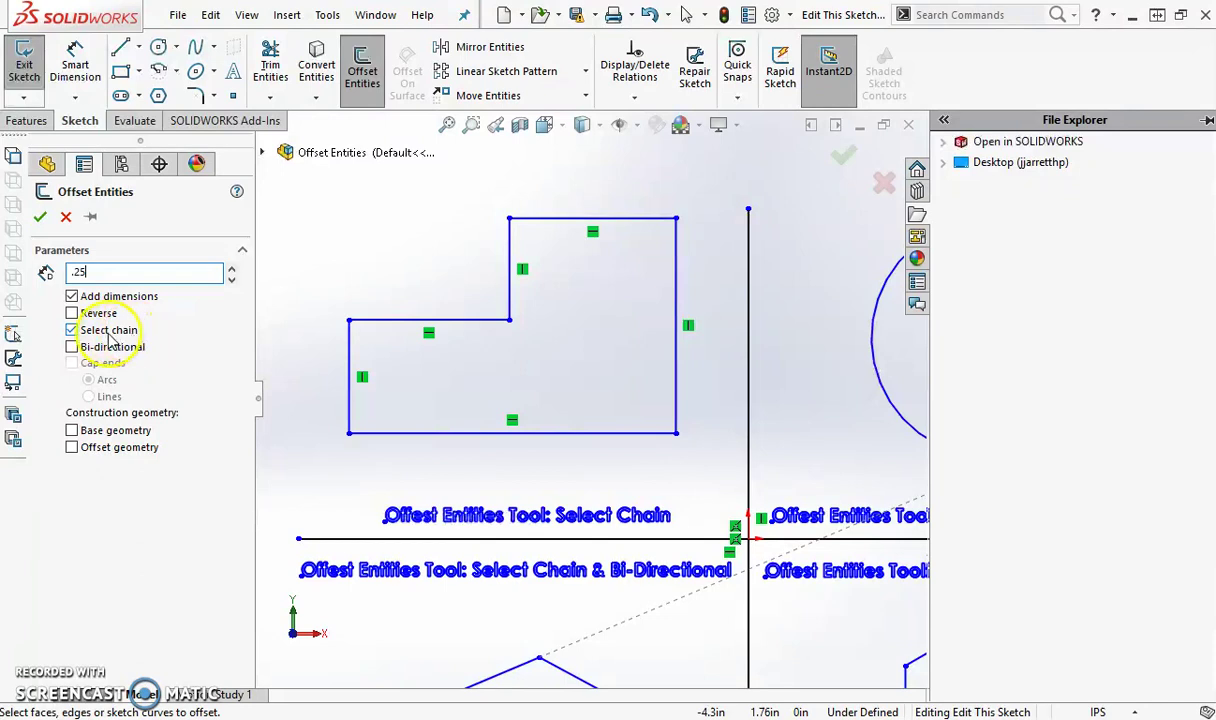
{"action": "left_click", "coordinate": [349, 360]}
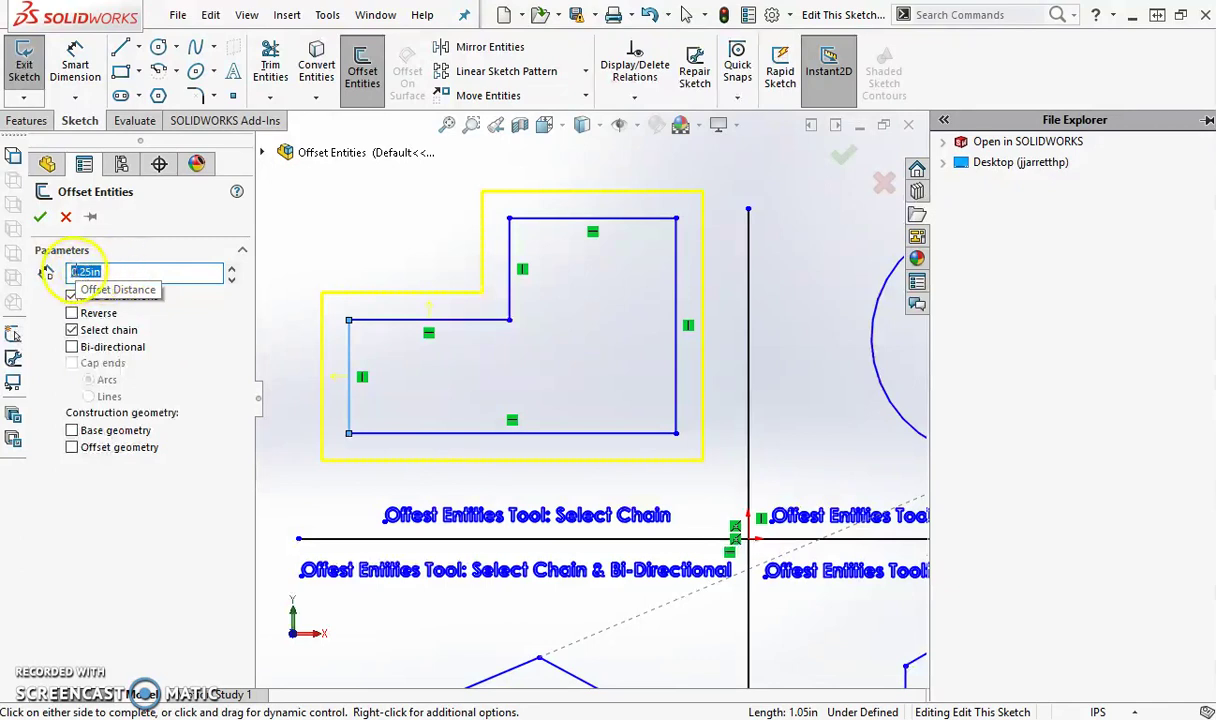
{"action": "left_click", "coordinate": [40, 216]}
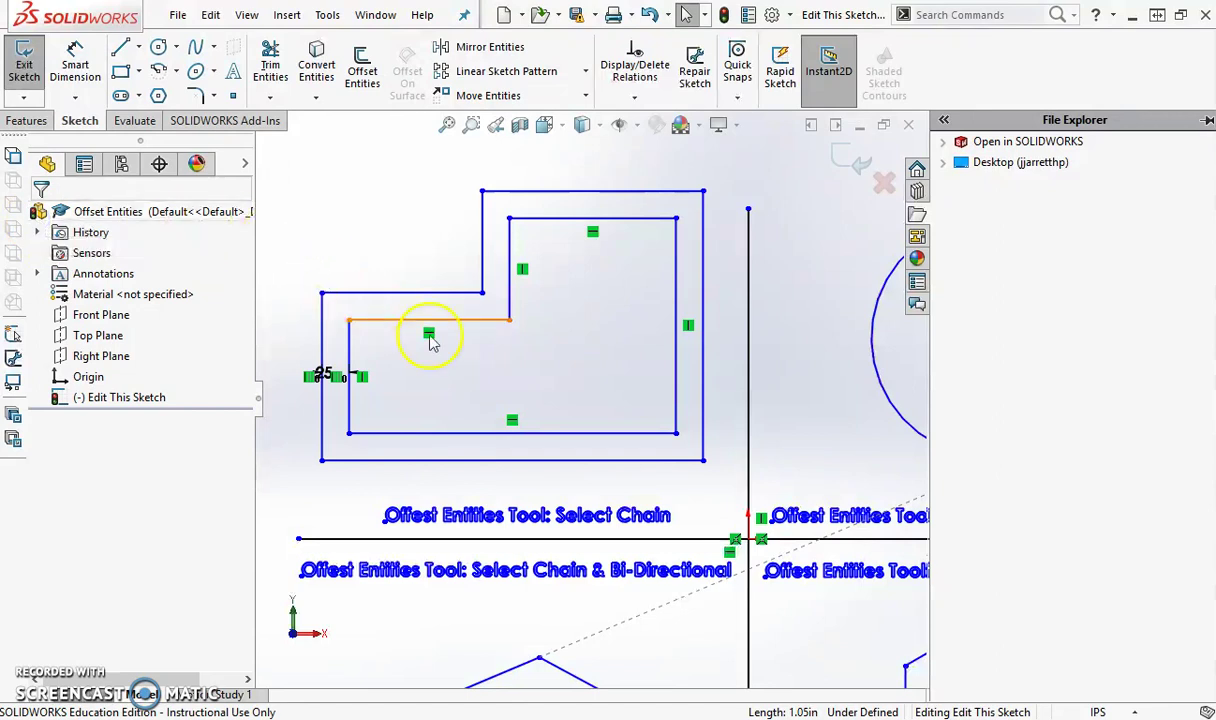
Move the L-shaped outline's offset dimension inside the shape and set it to 0.50 in
{"action": "left_click", "coordinate": [326, 375]}
{"action": "left_click_drag", "start_coordinate": [334, 380], "coordinate": [397, 403]}
{"action": "double_click", "coordinate": [402, 390]}
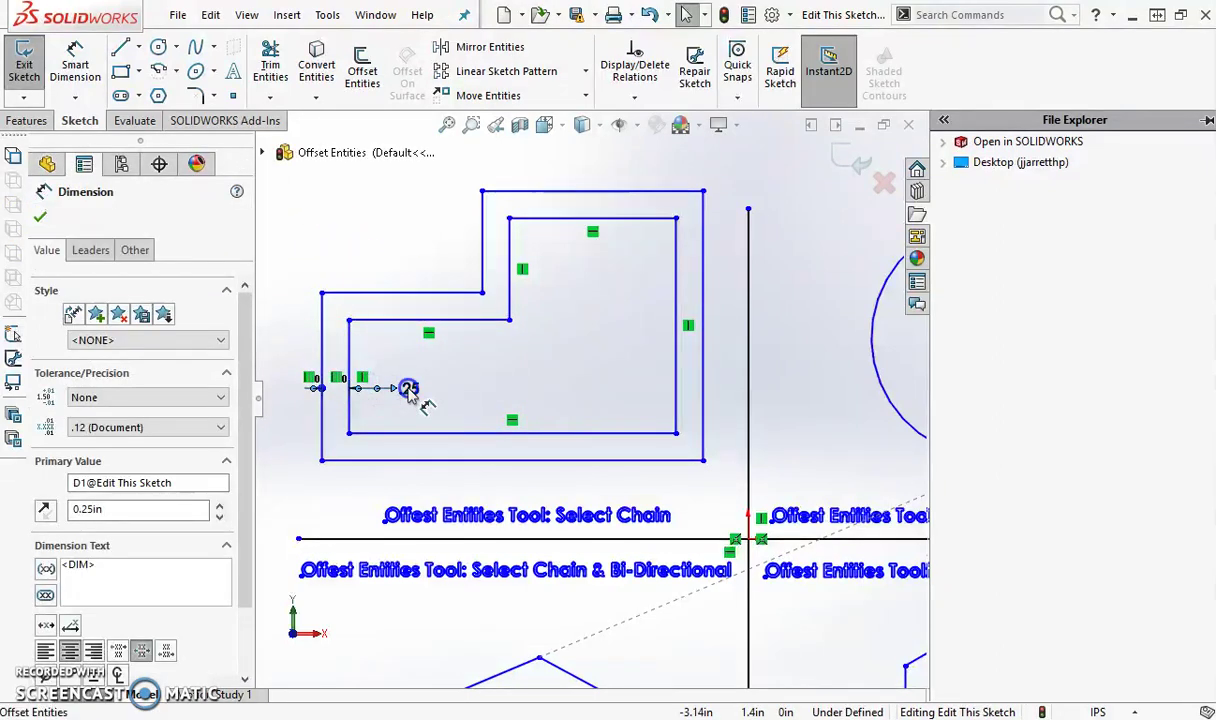
{"action": "type", "text": "1"}
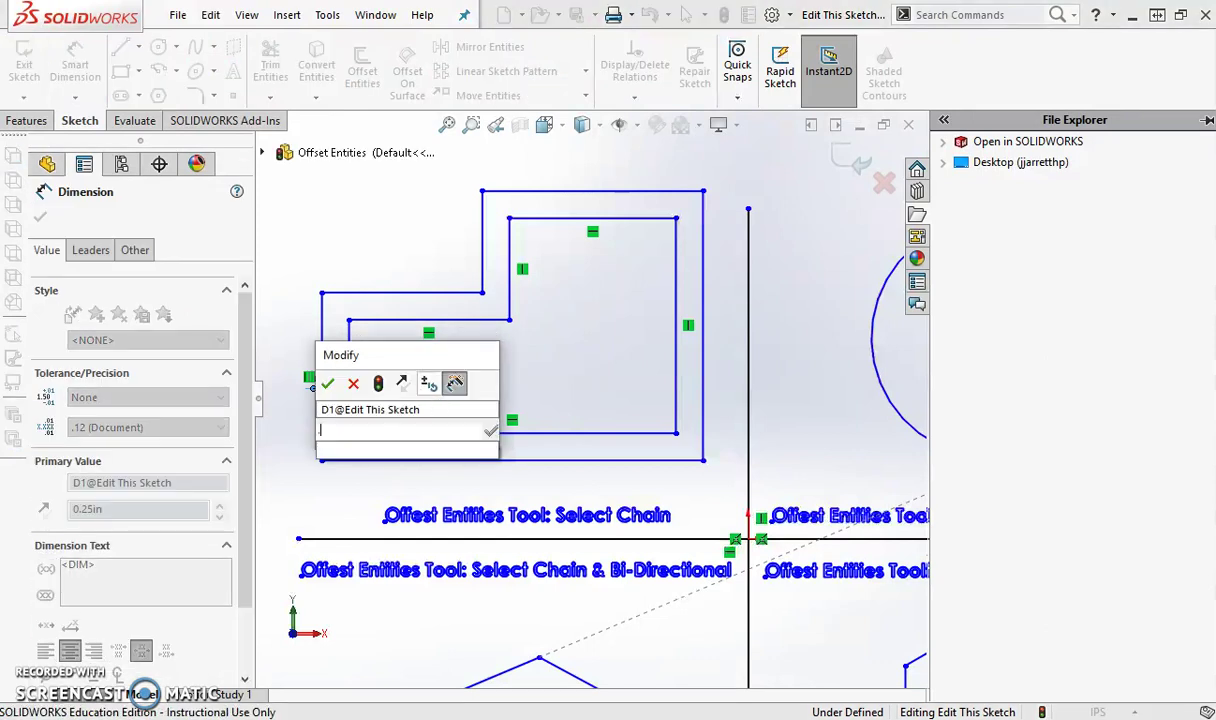
{"action": "key", "text": "Return"}
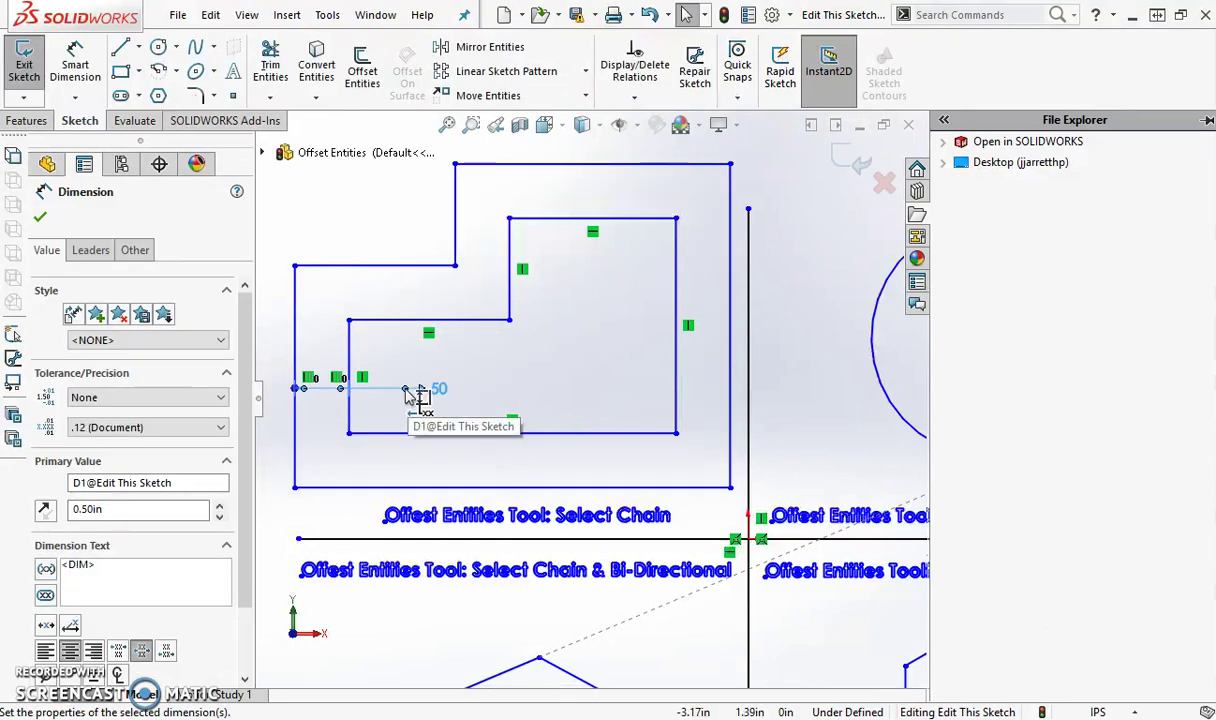
Offset the circle inward by 0.25 in with Reverse and Select chain enabled
{"action": "scroll", "coordinate": [326, 394], "scroll_direction": "up", "scroll_amount": 3}
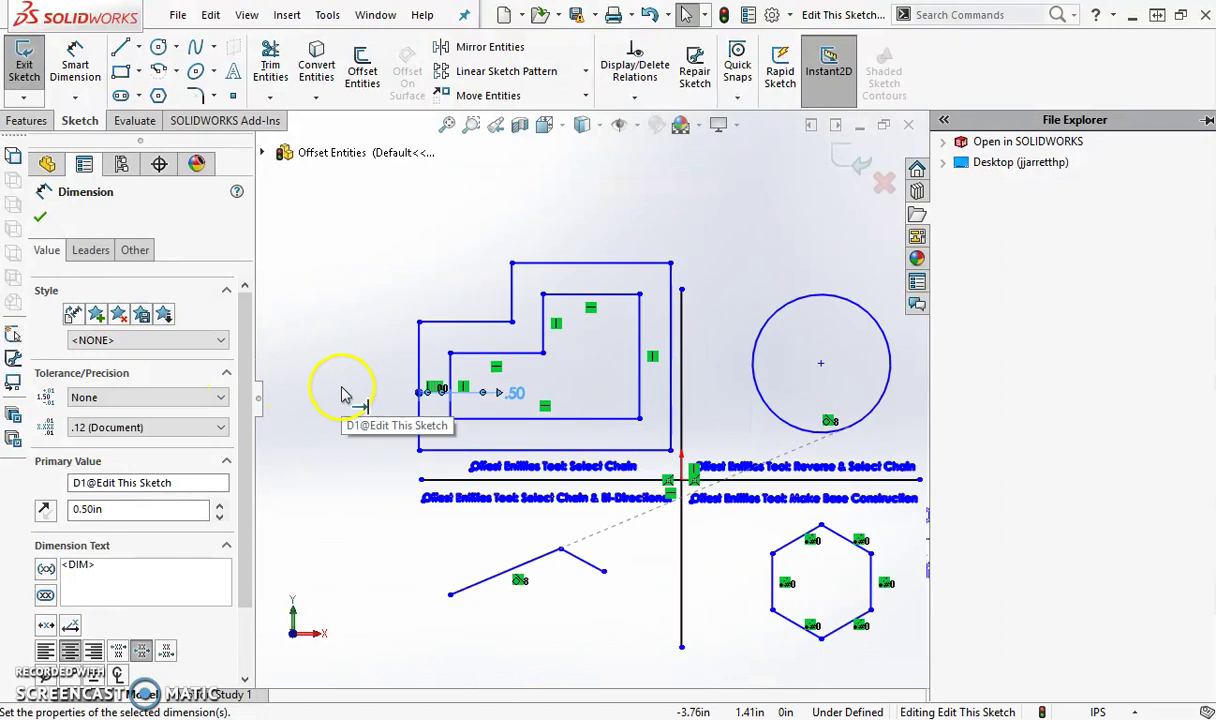
{"action": "scroll", "coordinate": [882, 407], "scroll_direction": "down", "scroll_amount": 3}
{"action": "scroll", "coordinate": [535, 450], "scroll_direction": "up", "scroll_amount": 3}
{"action": "scroll", "coordinate": [640, 430], "scroll_direction": "up", "scroll_amount": 1}
{"action": "scroll", "coordinate": [775, 360], "scroll_direction": "down", "scroll_amount": 2}
{"action": "scroll", "coordinate": [620, 460], "scroll_direction": "down", "scroll_amount": 1}
{"action": "scroll", "coordinate": [650, 550], "scroll_direction": "down", "scroll_amount": 1}
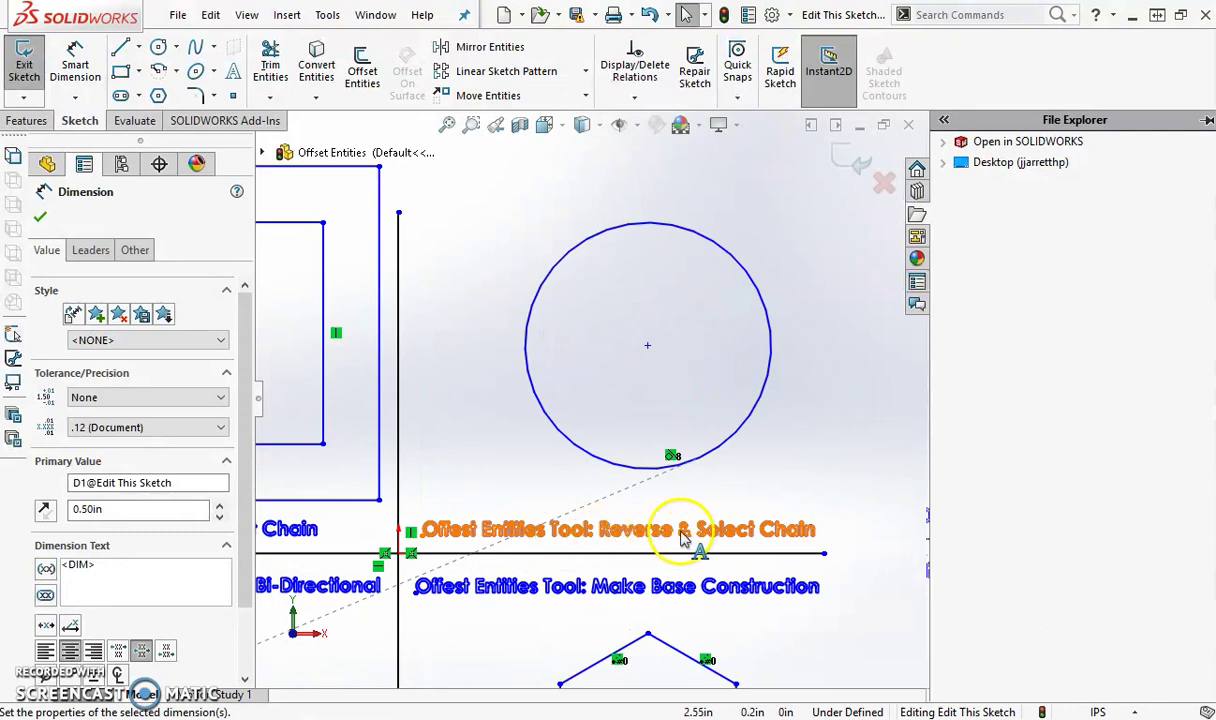
{"action": "left_click", "coordinate": [41, 215]}
{"action": "left_click", "coordinate": [362, 68]}
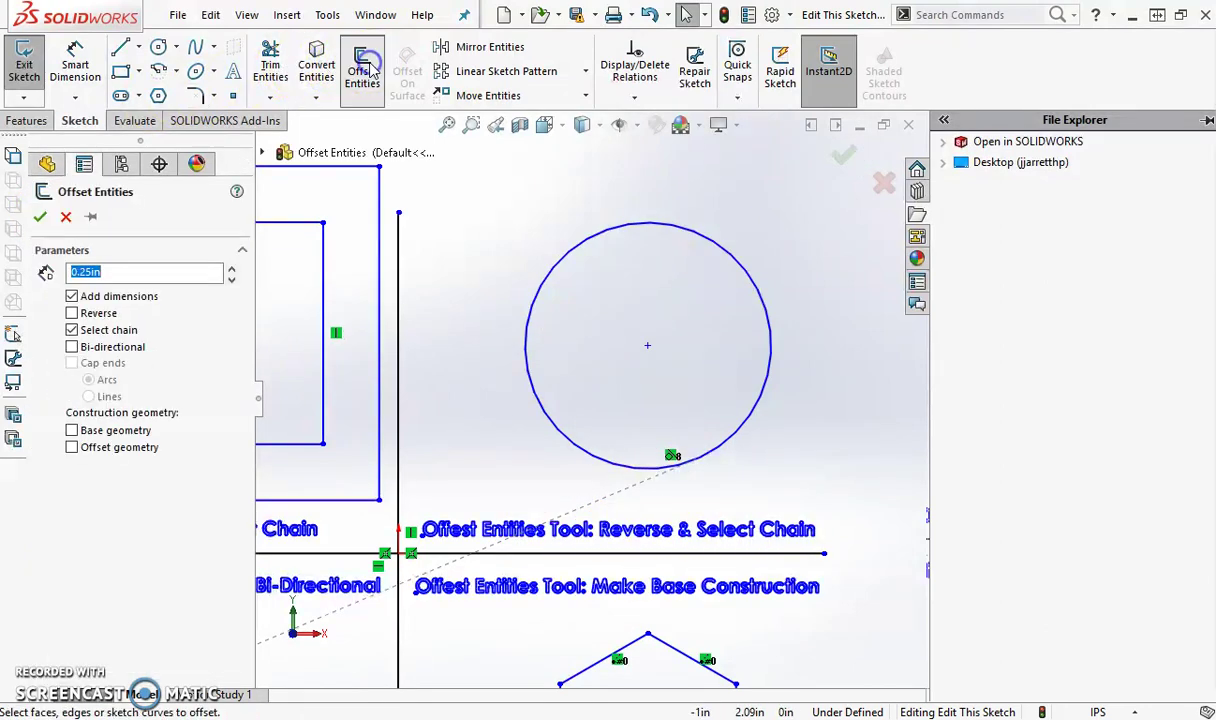
{"action": "left_click", "coordinate": [108, 314]}
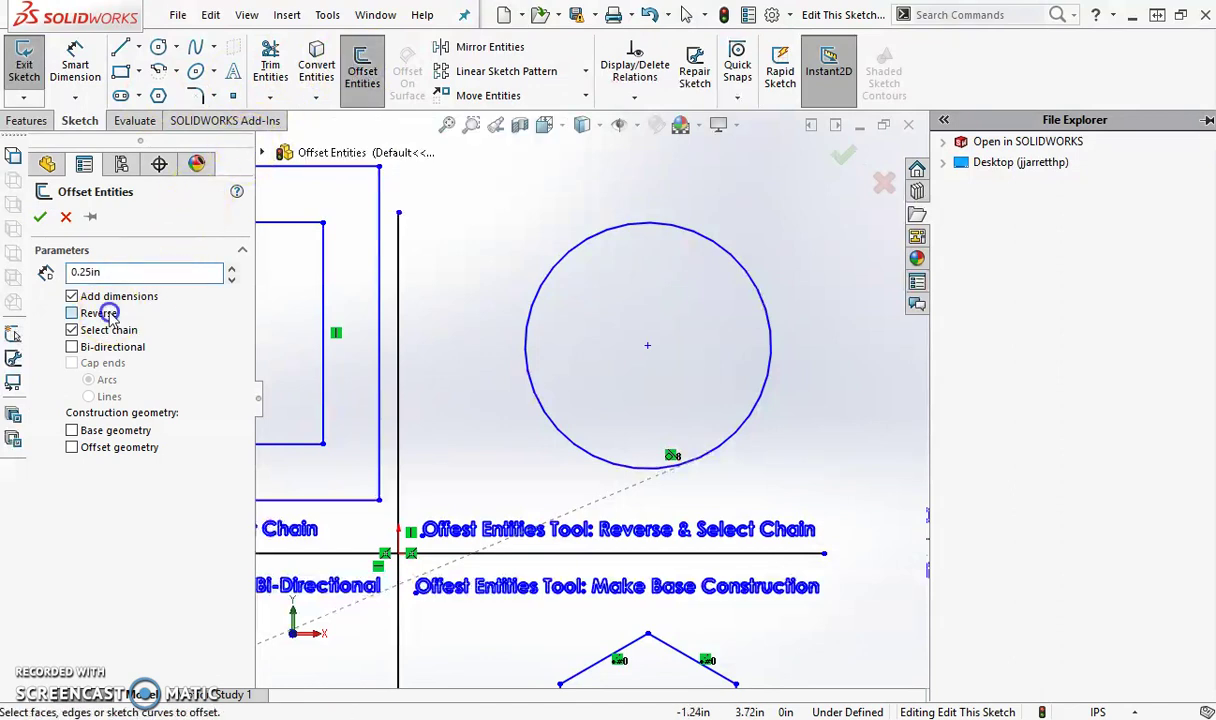
{"action": "left_click", "coordinate": [765, 315]}
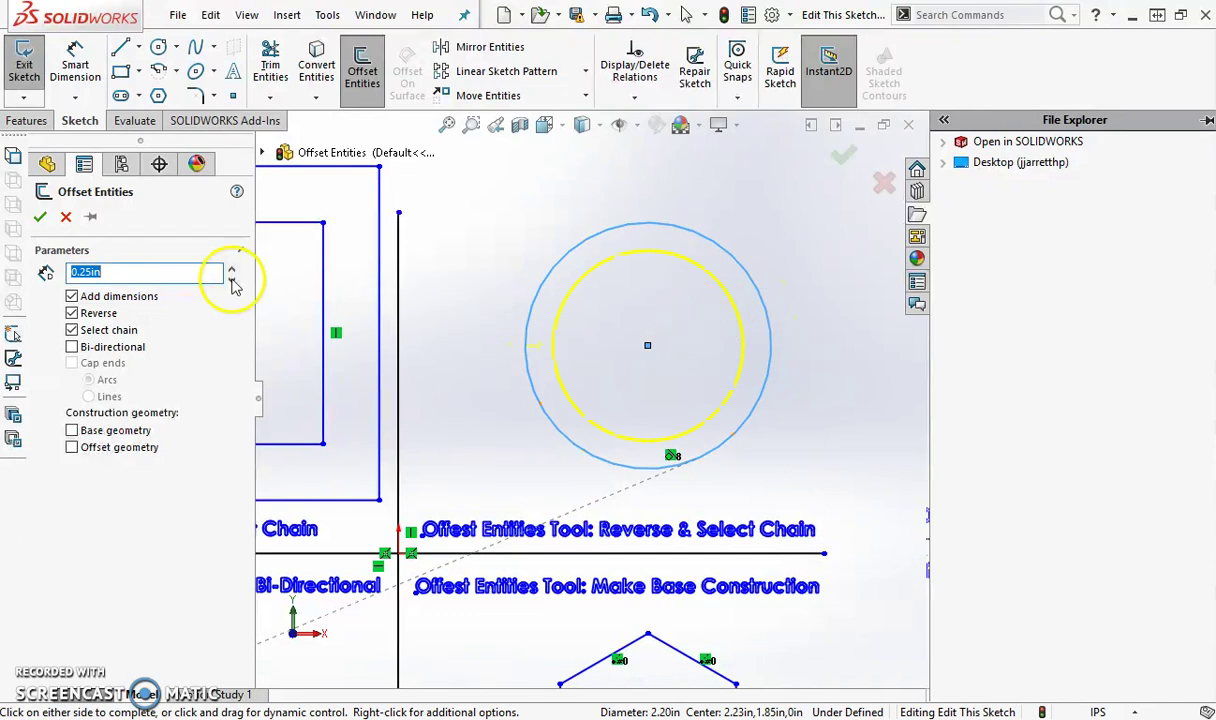
{"action": "left_click", "coordinate": [40, 216]}
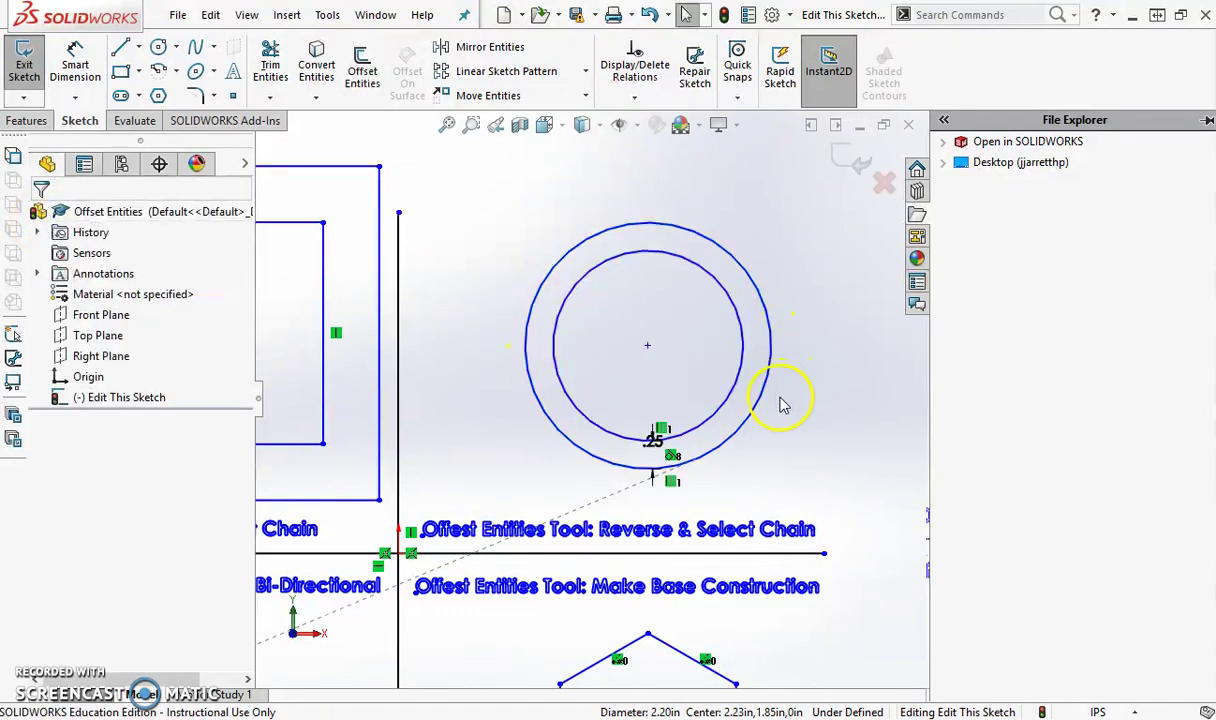
Offset the two-segment bent line by 0.25 in to both sides with Select chain, Bi-directional and added dimensions
{"action": "scroll", "coordinate": [781, 410], "scroll_direction": "up", "scroll_amount": 3}
{"action": "scroll", "coordinate": [361, 554], "scroll_direction": "down", "scroll_amount": 3}
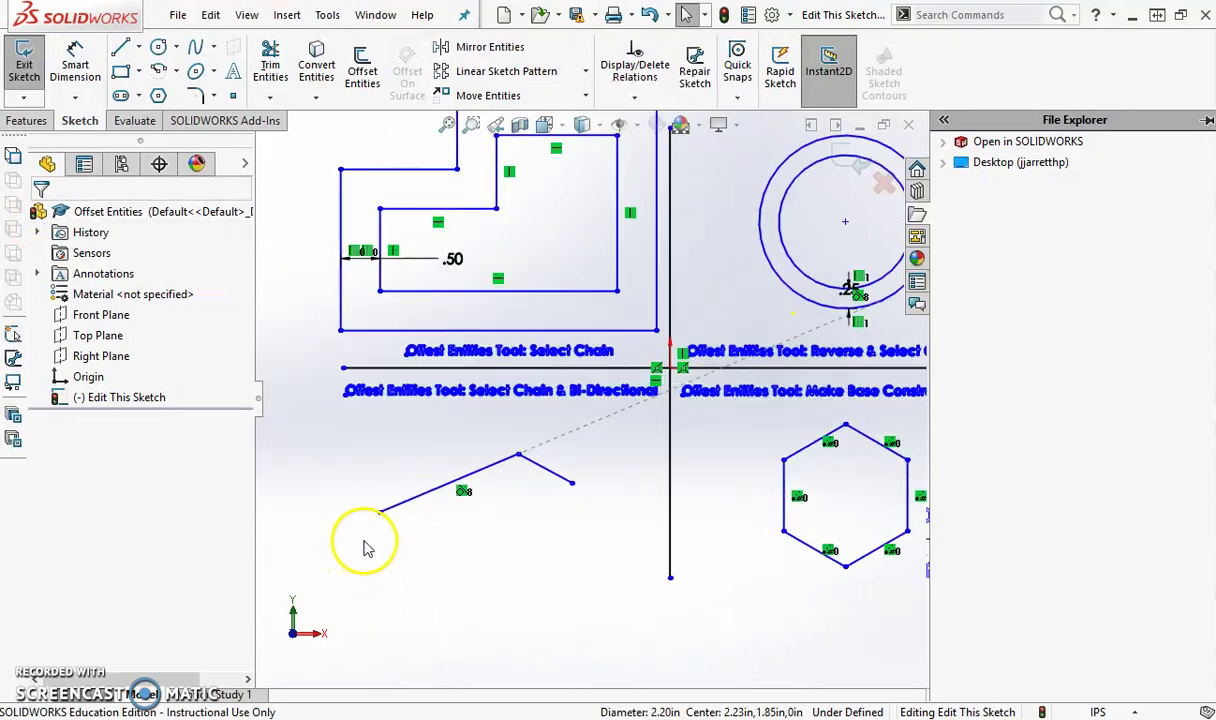
{"action": "scroll", "coordinate": [394, 524], "scroll_direction": "down", "scroll_amount": 1}
{"action": "scroll", "coordinate": [432, 590], "scroll_direction": "up", "scroll_amount": 2}
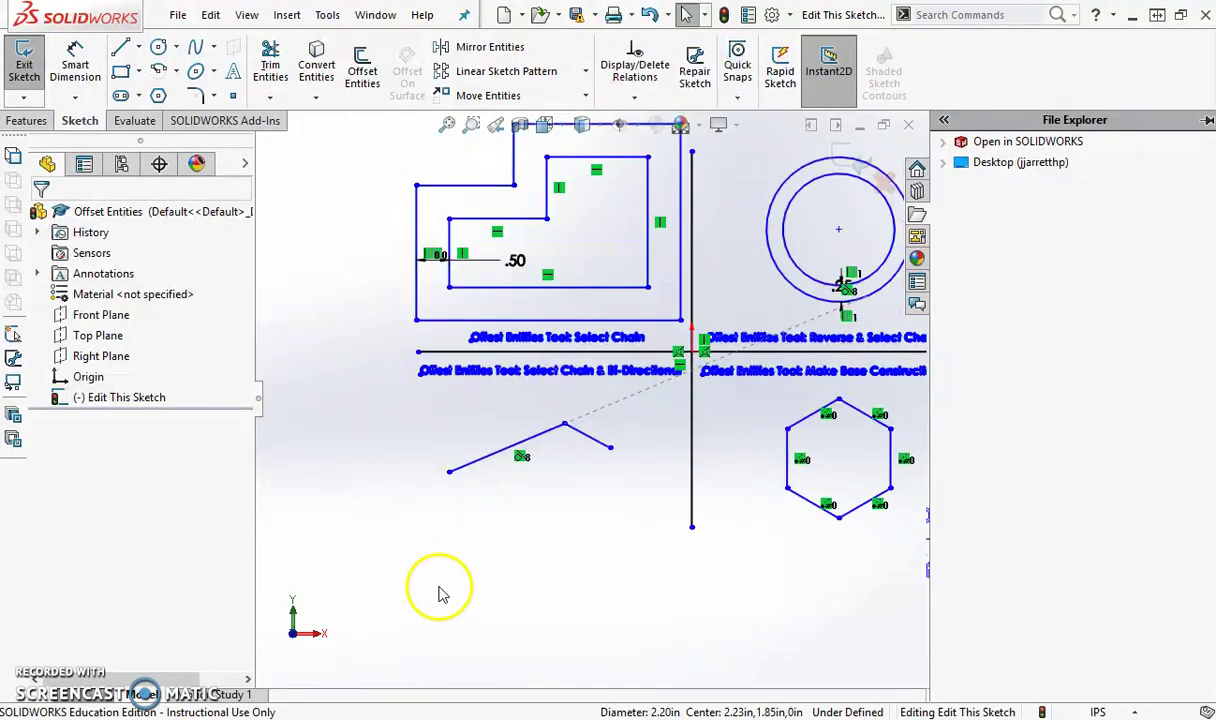
{"action": "scroll", "coordinate": [490, 590], "scroll_direction": "down", "scroll_amount": 2}
{"action": "scroll", "coordinate": [670, 378], "scroll_direction": "down", "scroll_amount": 1}
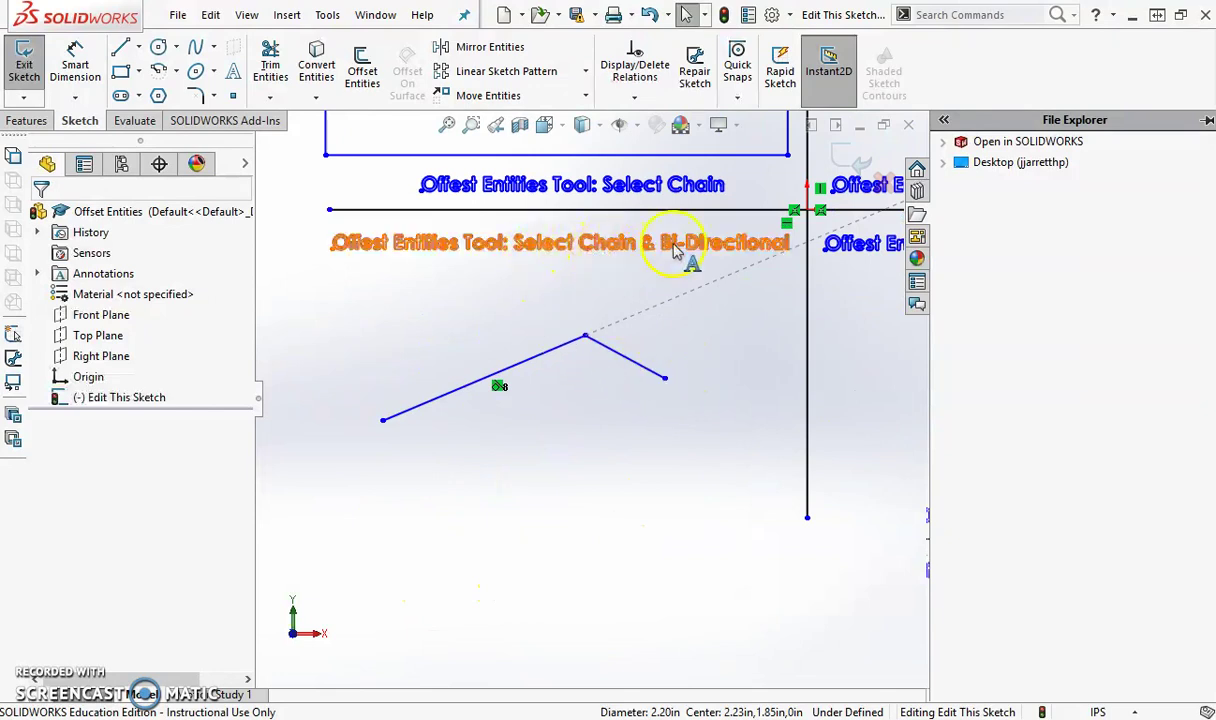
{"action": "left_click", "coordinate": [367, 100]}
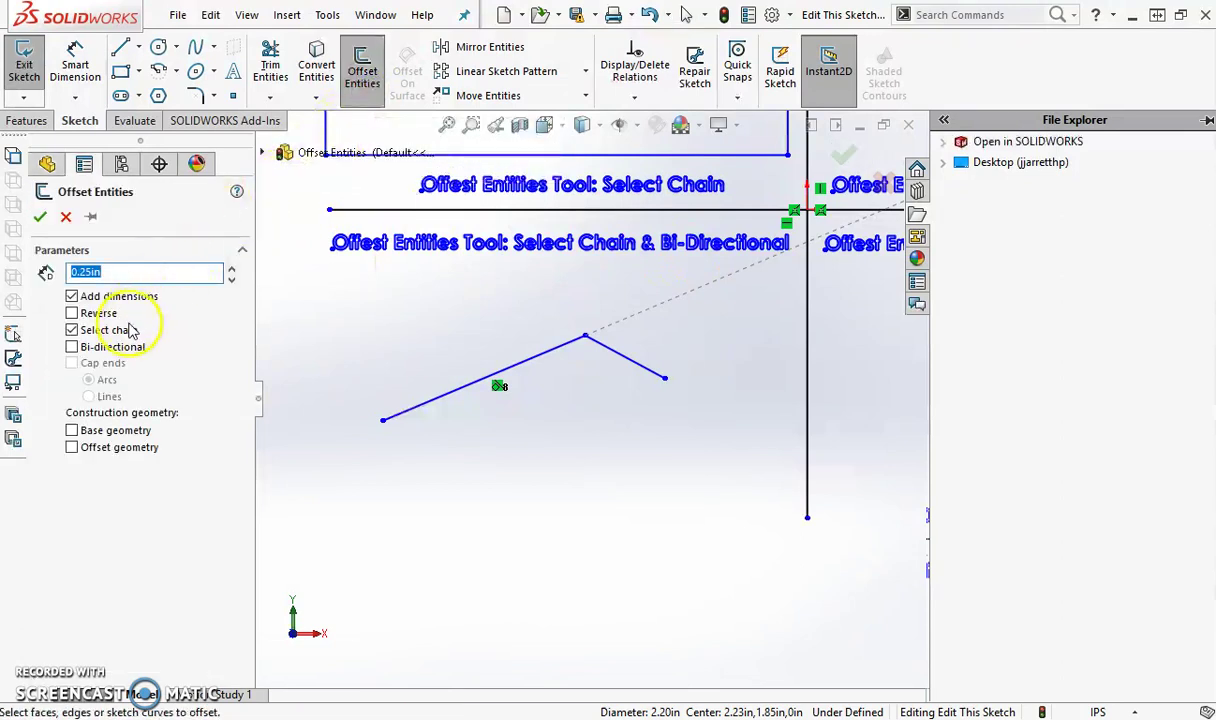
{"action": "left_click", "coordinate": [91, 347]}
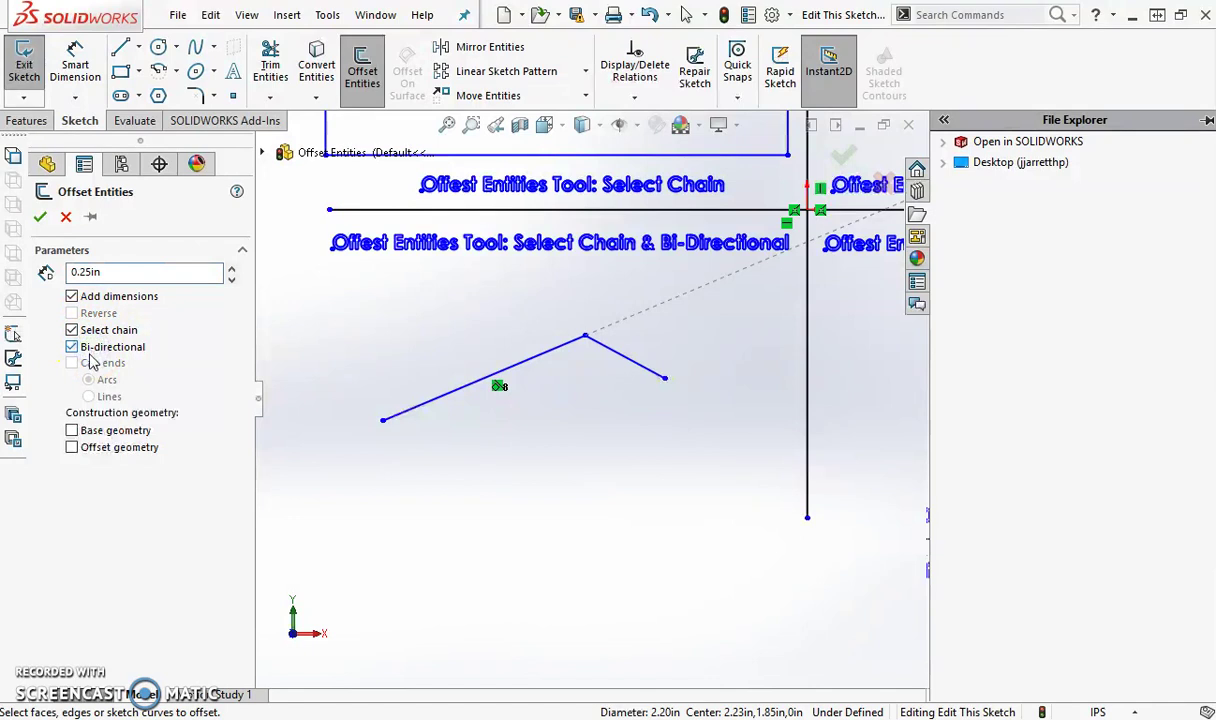
{"action": "left_click", "coordinate": [437, 408]}
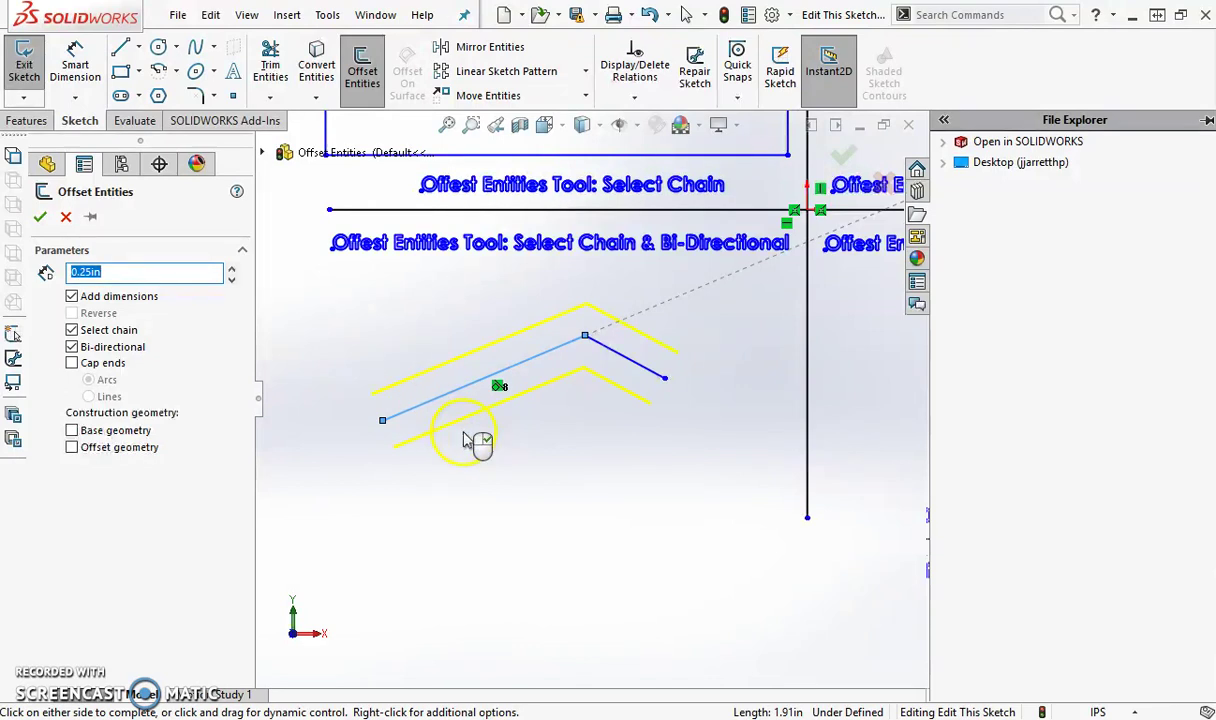
{"action": "left_click", "coordinate": [40, 216]}
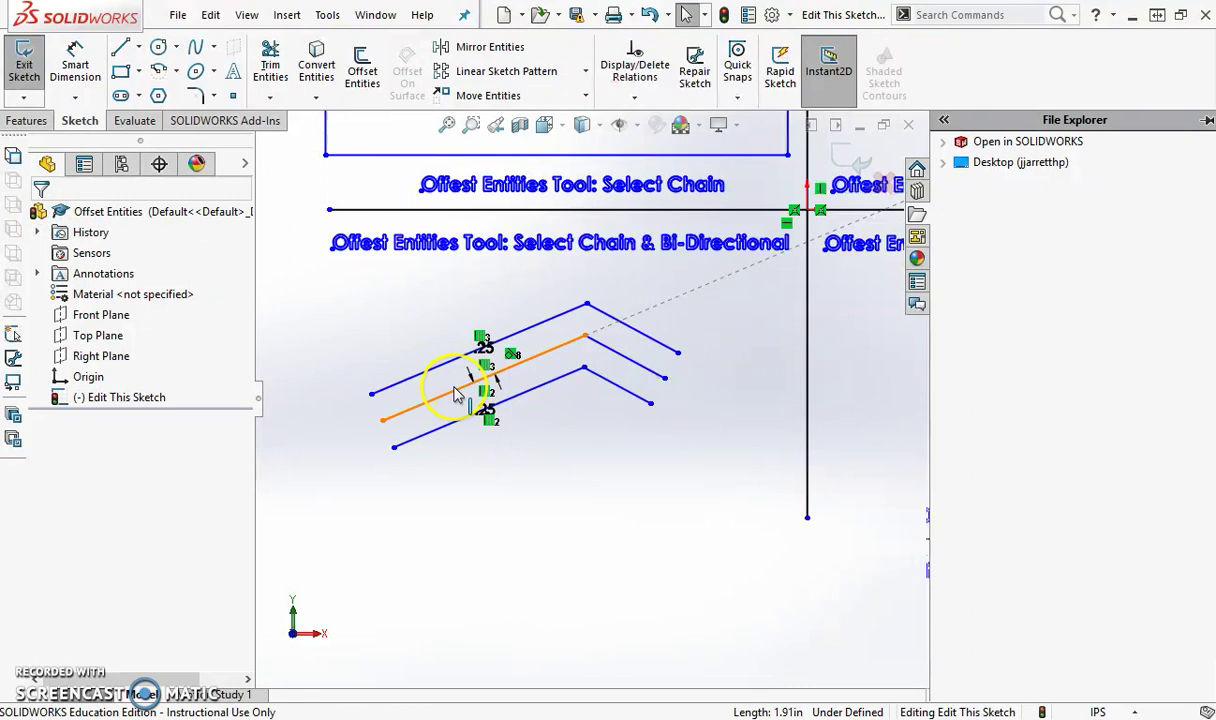
Offset the hexagon outward by 0.25 in with Bi-directional off and Base geometry as construction, and move the offset dimension outside the shape
{"action": "scroll", "coordinate": [455, 395], "scroll_direction": "up", "scroll_amount": 5}
{"action": "scroll", "coordinate": [880, 410], "scroll_direction": "down", "scroll_amount": 3}
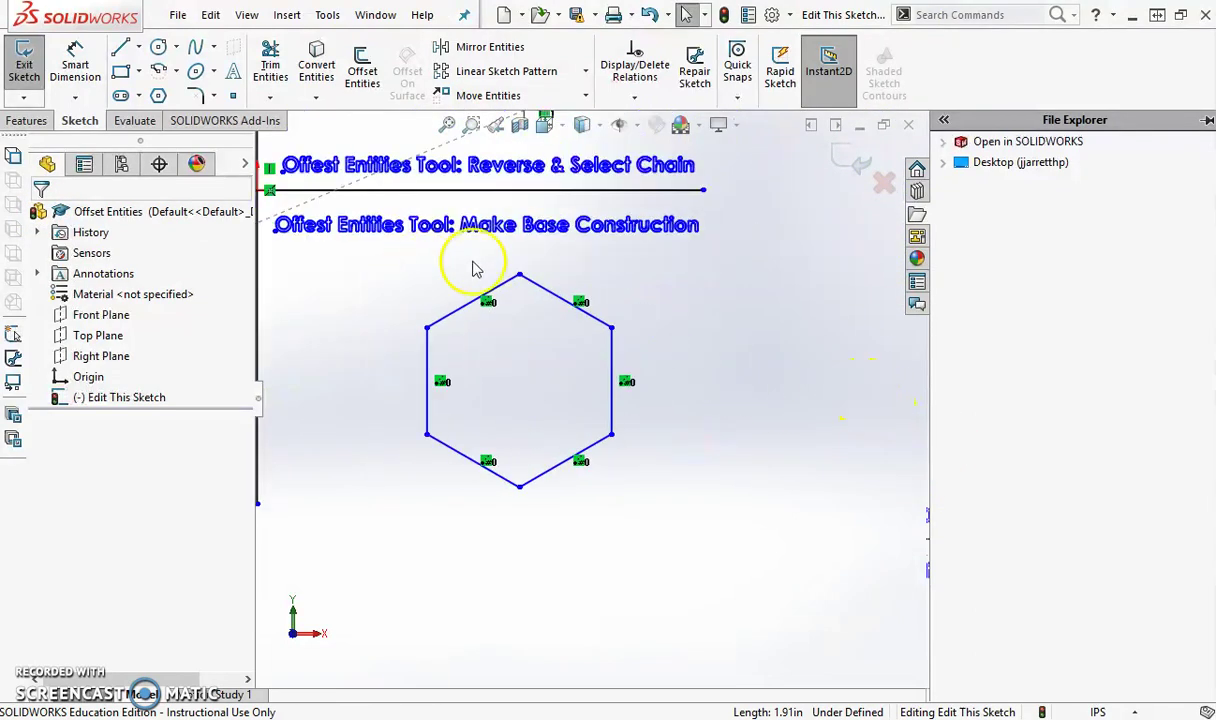
{"action": "left_click", "coordinate": [347, 90]}
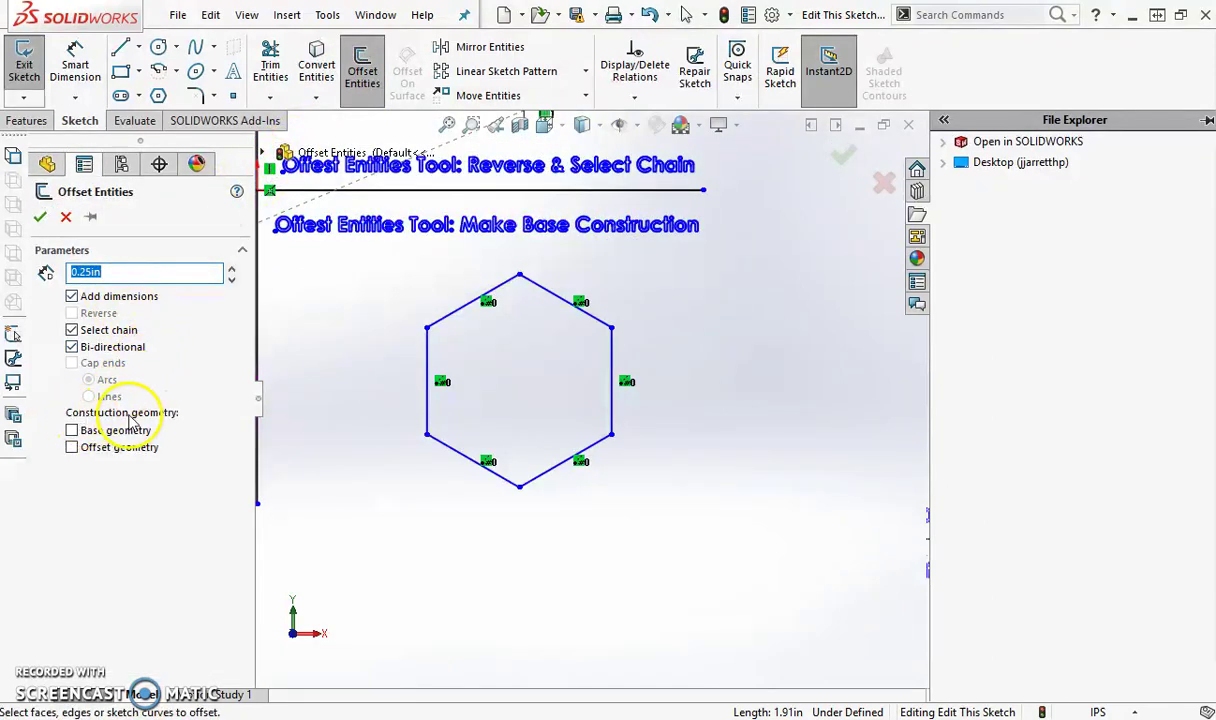
{"action": "left_click", "coordinate": [72, 431]}
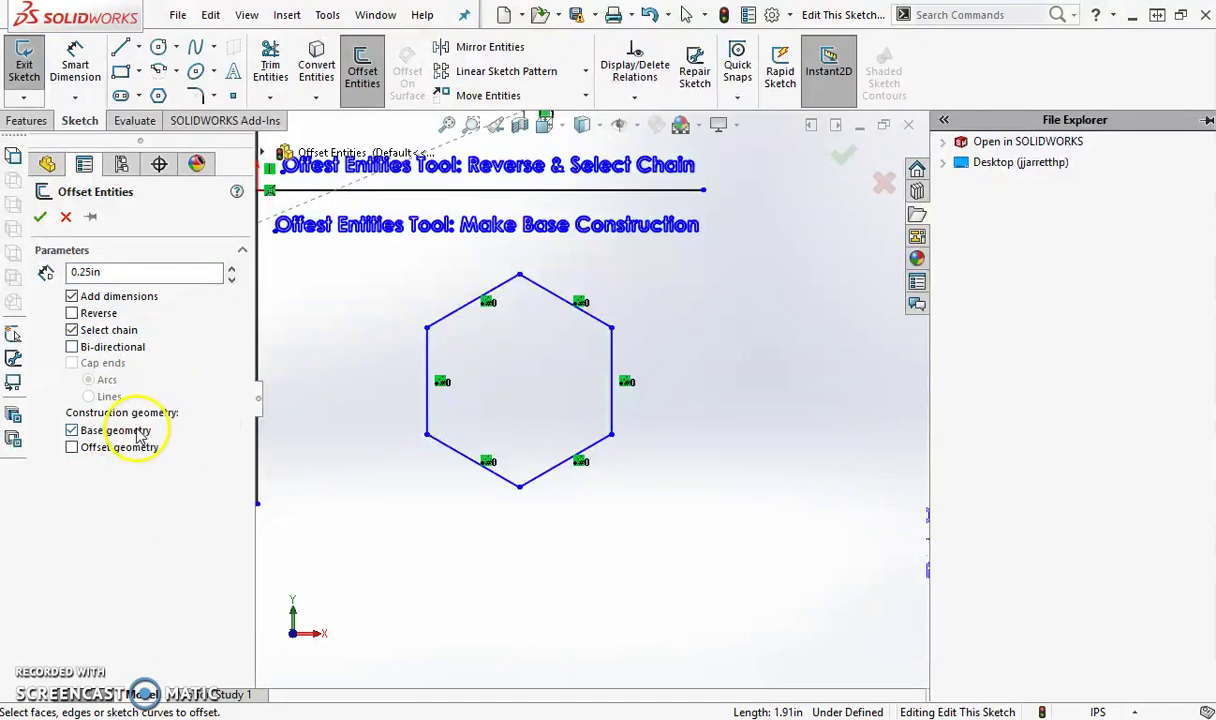
{"action": "left_click", "coordinate": [614, 399]}
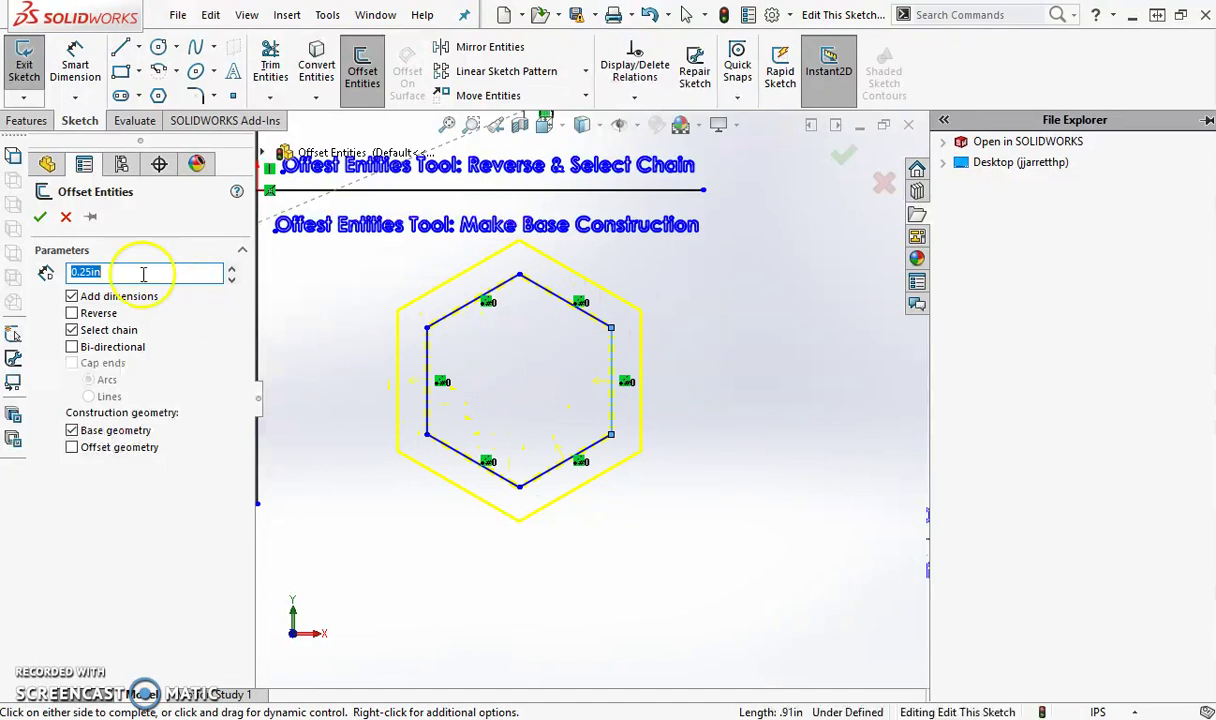
{"action": "left_click", "coordinate": [39, 218]}
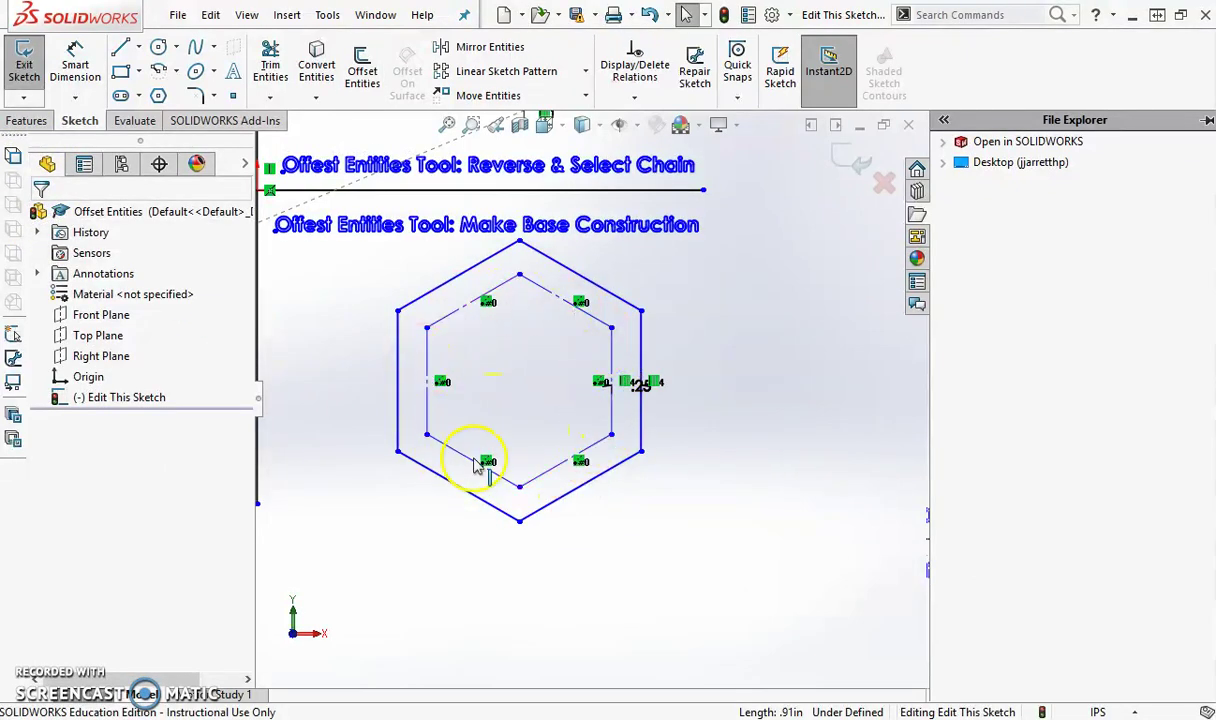
{"action": "left_click_drag", "start_coordinate": [648, 385], "coordinate": [714, 412]}
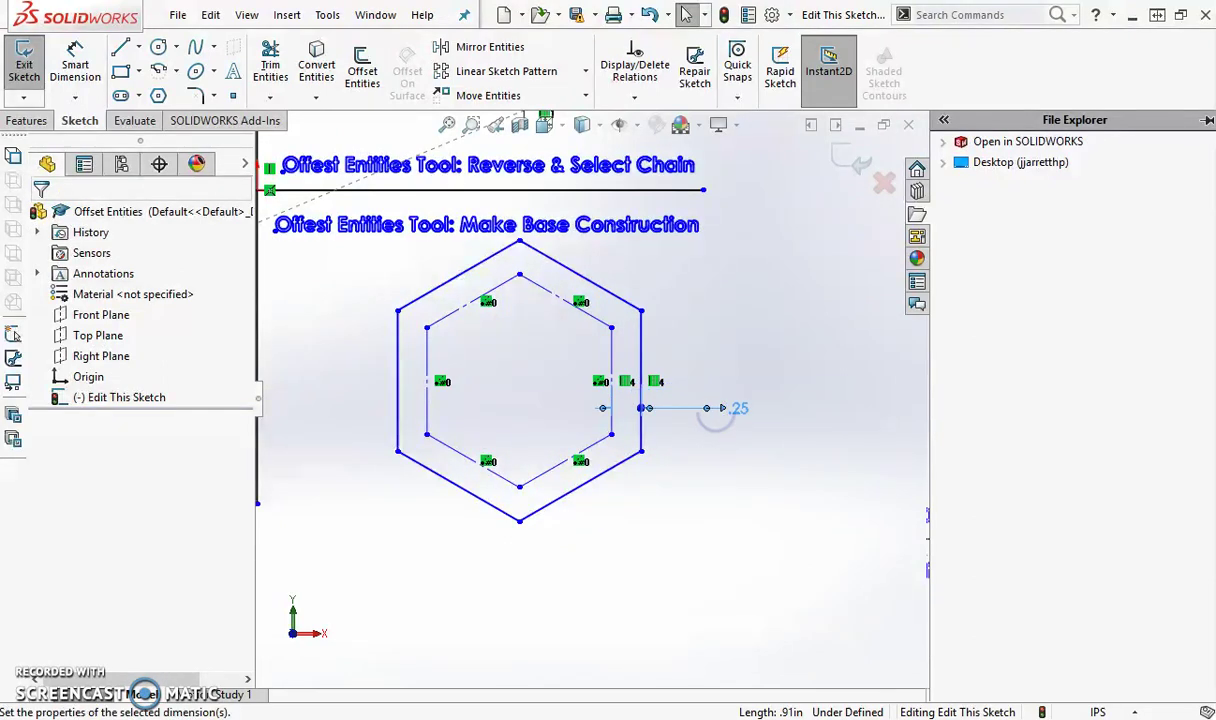
{"action": "left_click", "coordinate": [684, 452]}
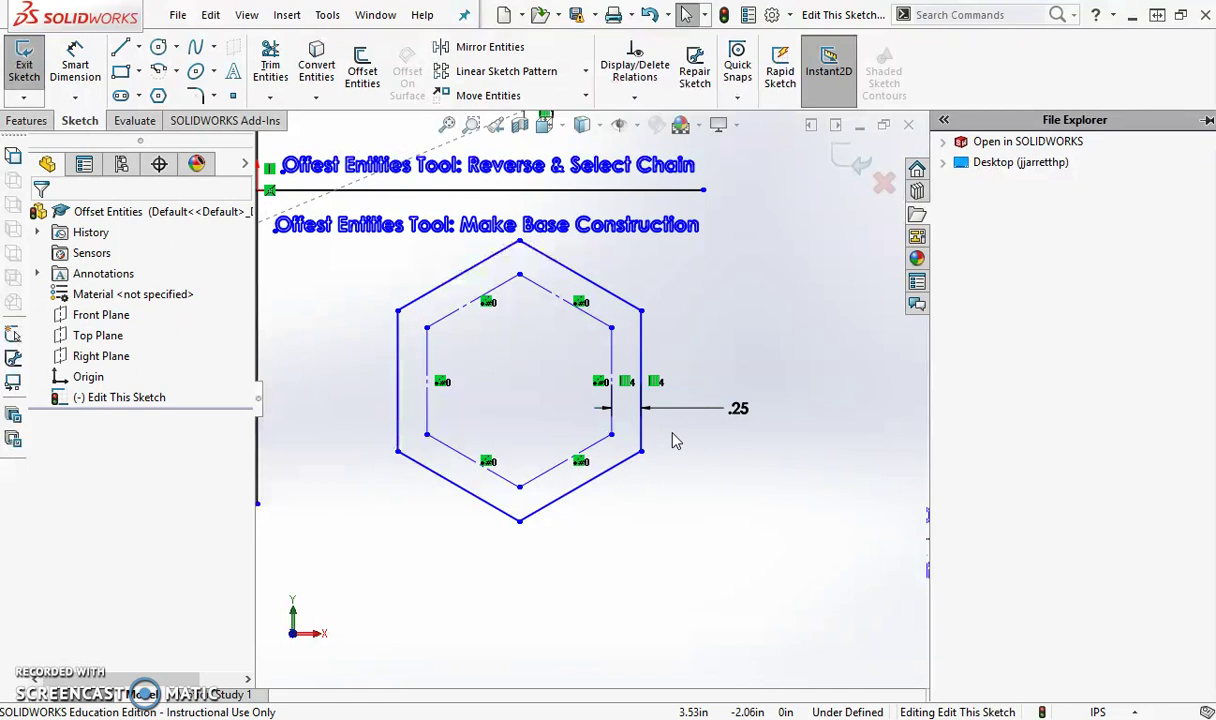
Undo the hexagon's offset and recreate it 0.25 in outward with only Offset geometry as construction, its dimension placed outside the shape
{"action": "left_click", "coordinate": [547, 460]}
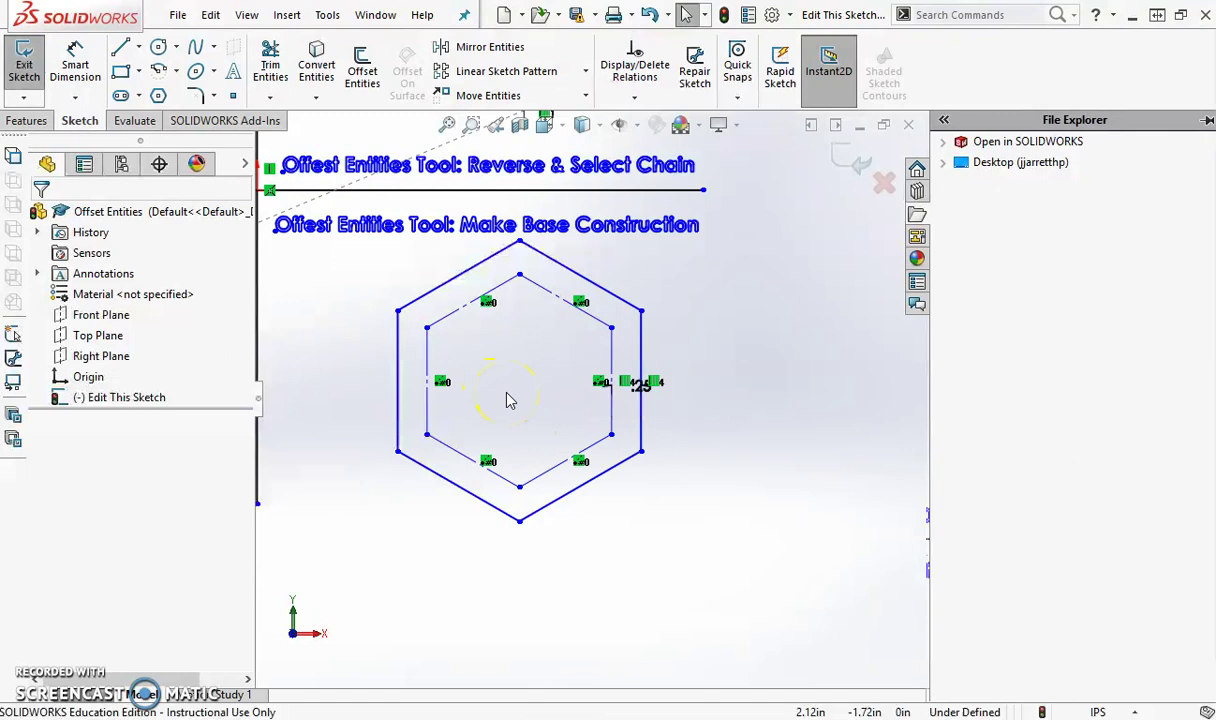
{"action": "key", "text": "ctrl+z"}
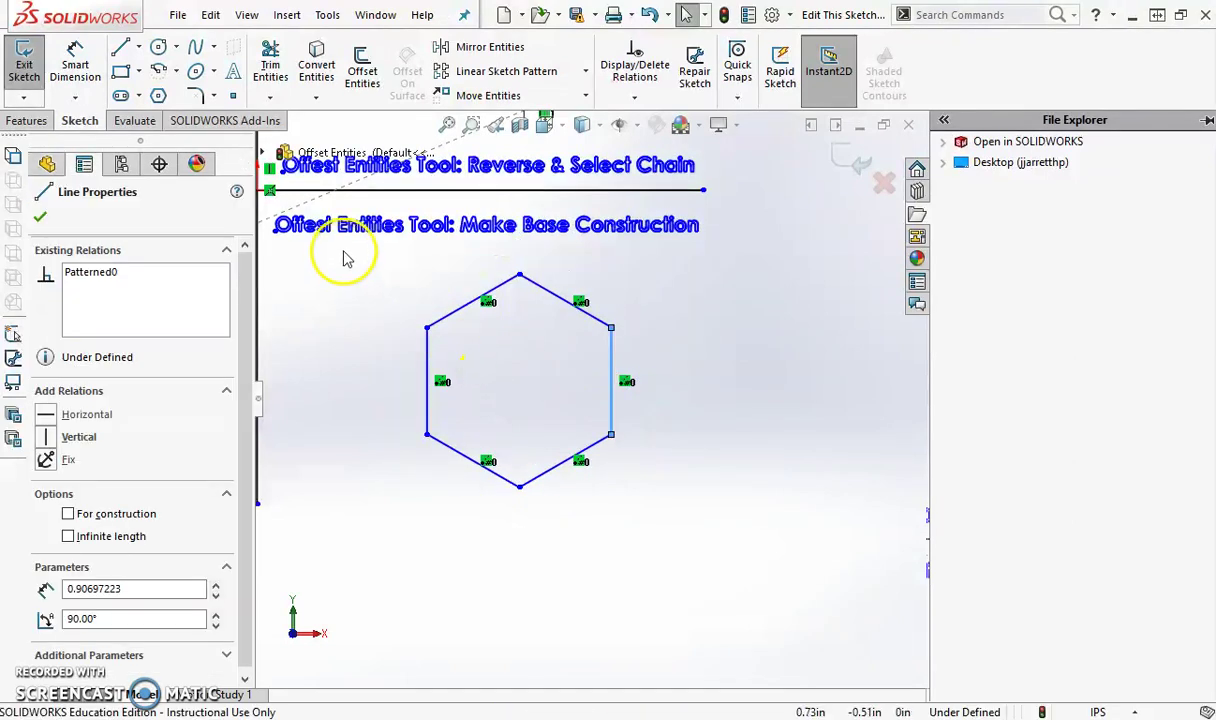
{"action": "left_click", "coordinate": [370, 70]}
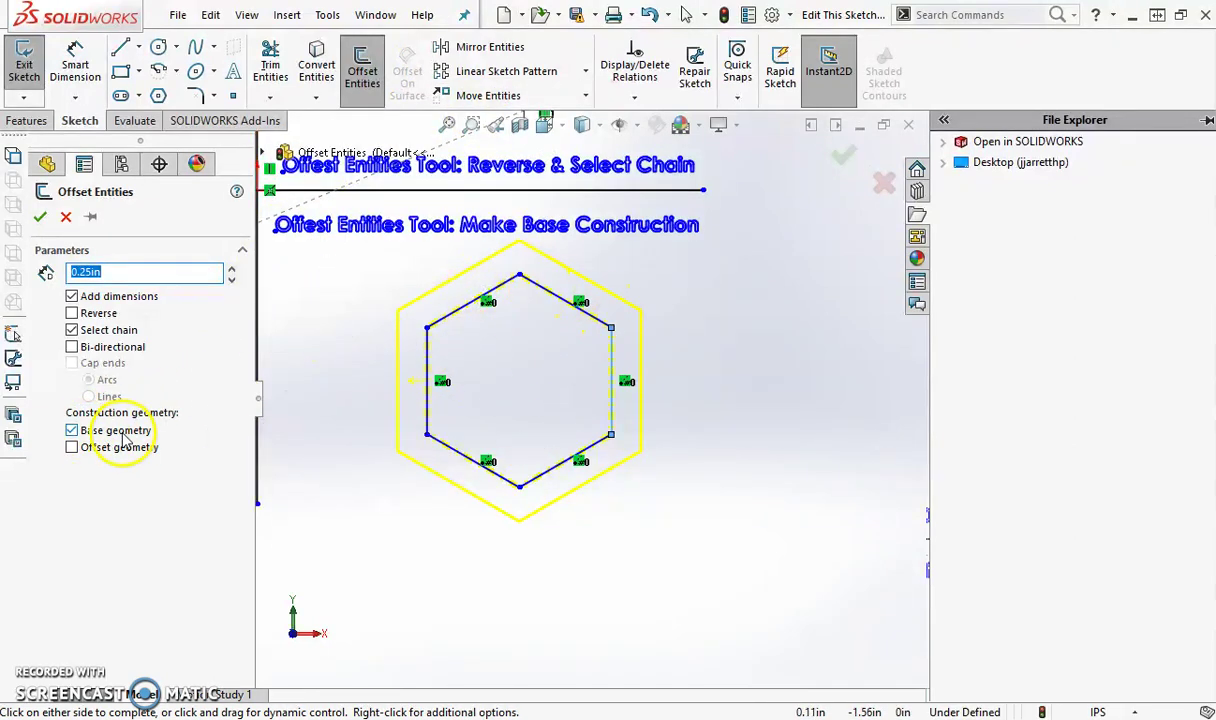
{"action": "left_click", "coordinate": [88, 453]}
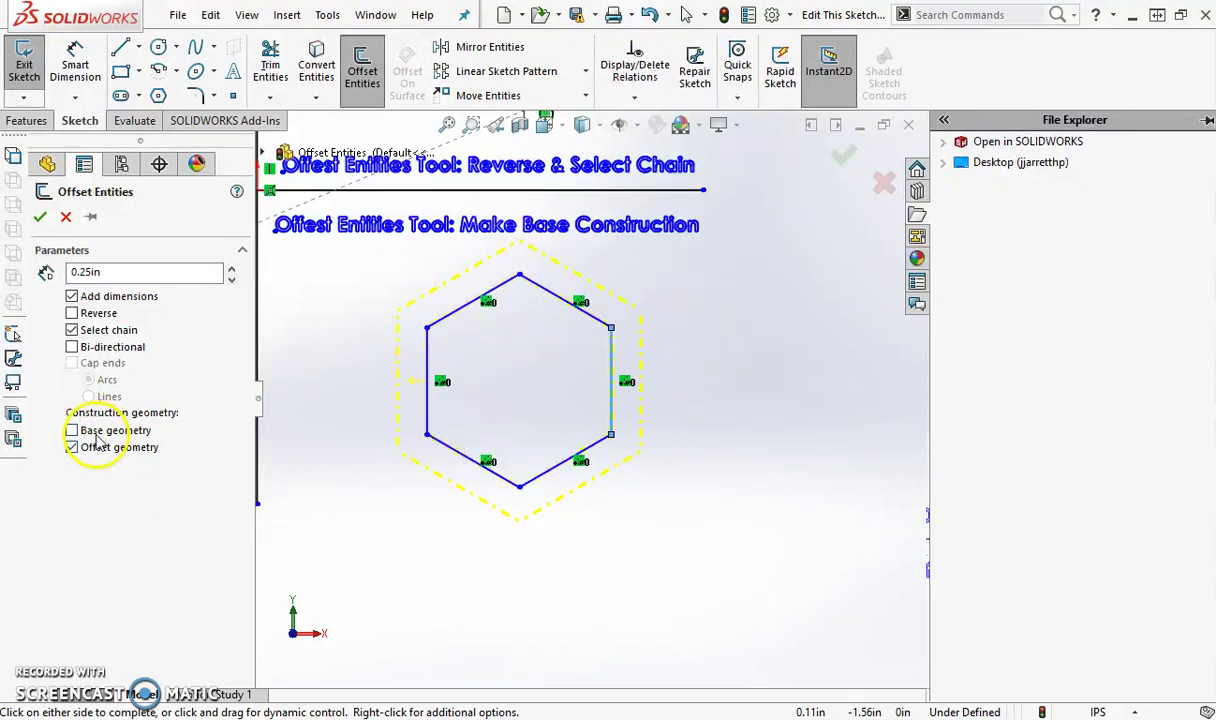
{"action": "left_click", "coordinate": [40, 218]}
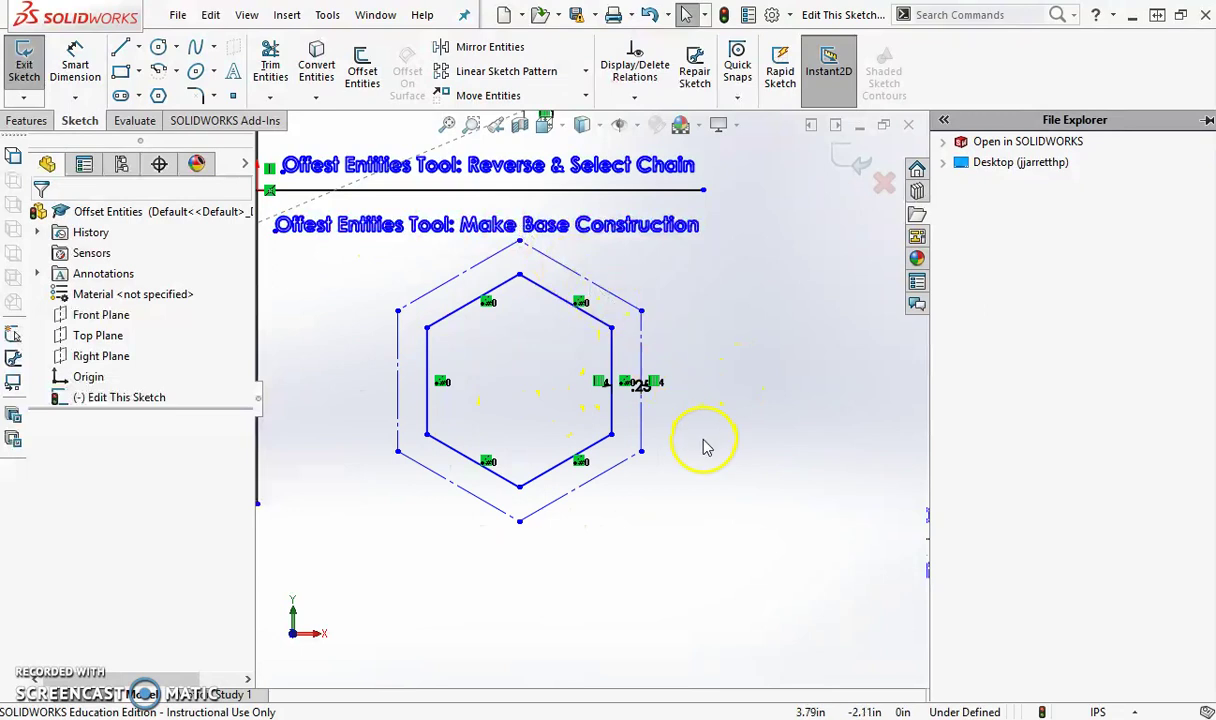
{"action": "left_click_drag", "start_coordinate": [641, 388], "coordinate": [692, 406]}
{"action": "left_click", "coordinate": [665, 462]}
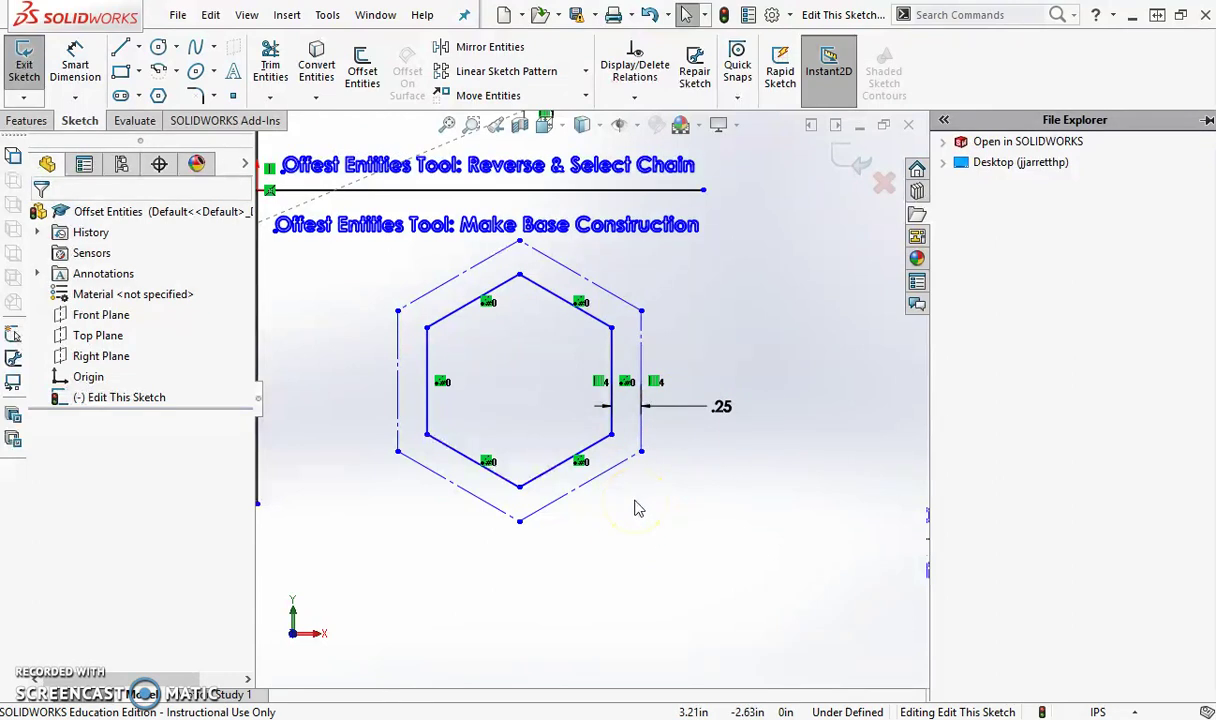
Exit the sketch to keep the completed offsets of all four figures
{"action": "left_click", "coordinate": [594, 483]}
{"action": "scroll", "coordinate": [594, 483], "scroll_direction": "up", "scroll_amount": 5}
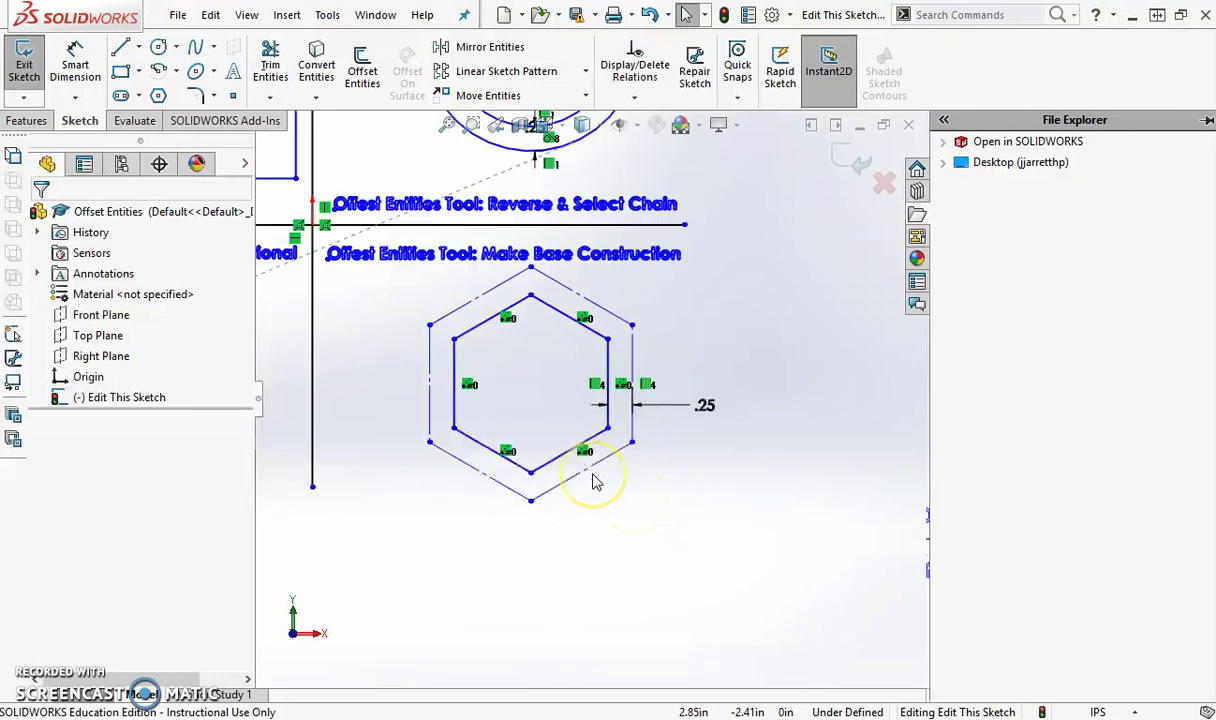
{"action": "left_click", "coordinate": [858, 157]}
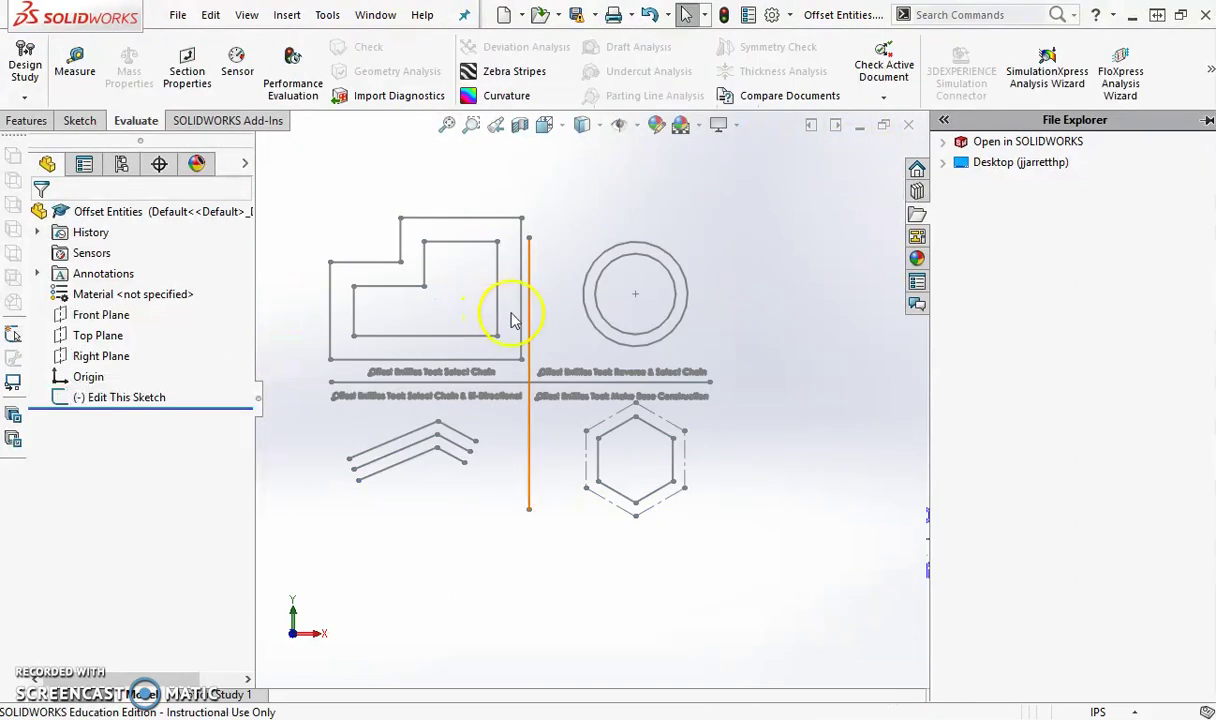